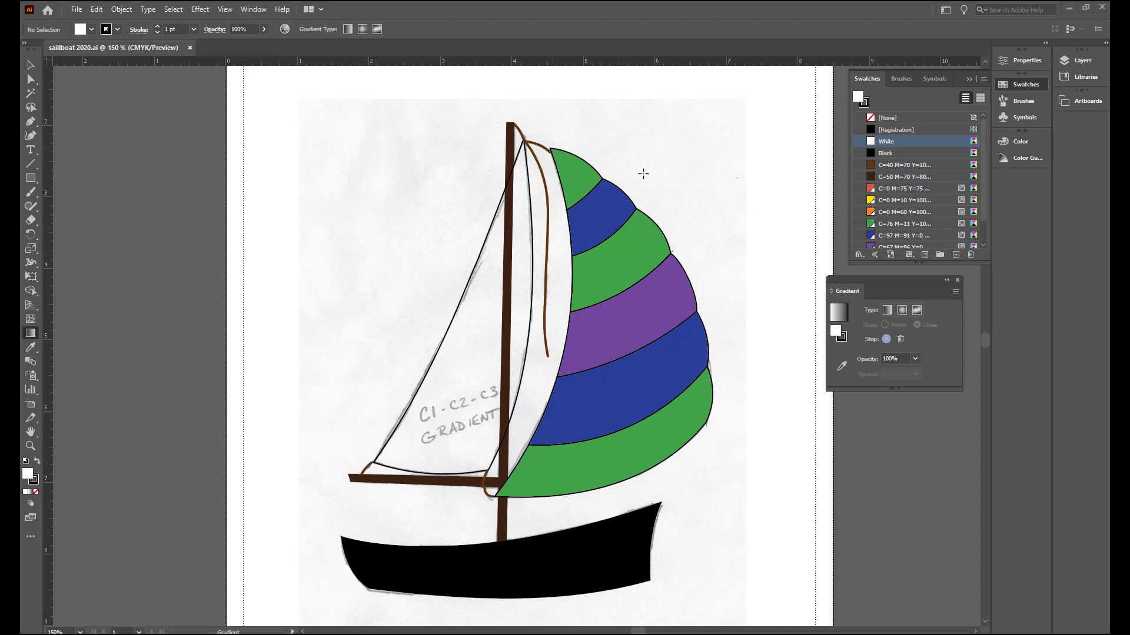
Try the linear and radial gradient types as the default fill with no artwork selected
click(260, 11)
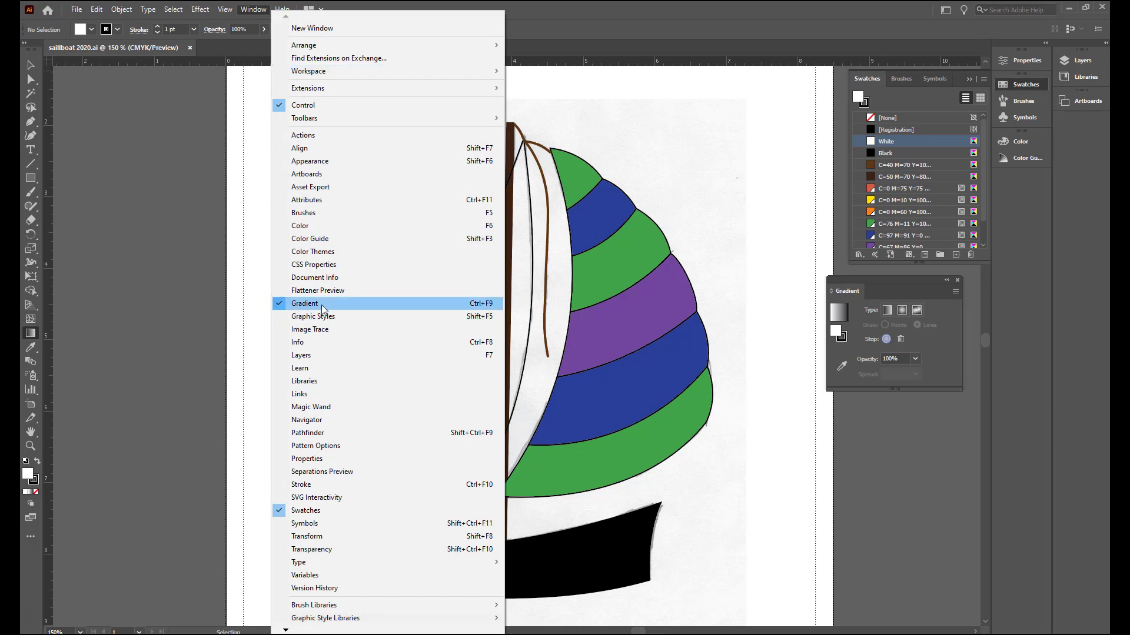
click(906, 291)
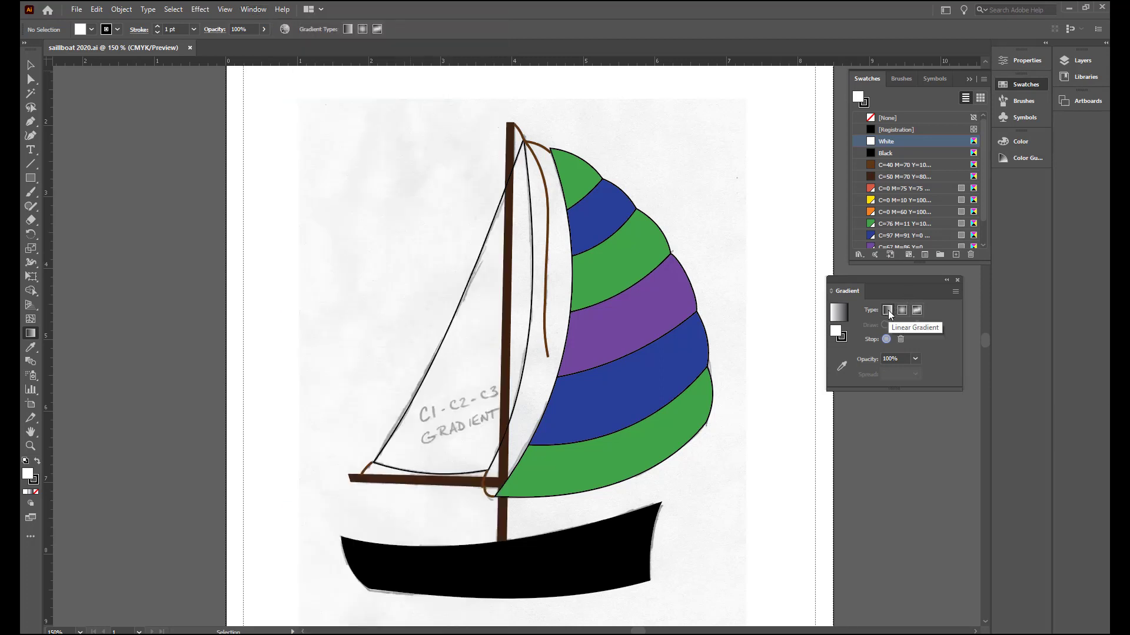
click(888, 309)
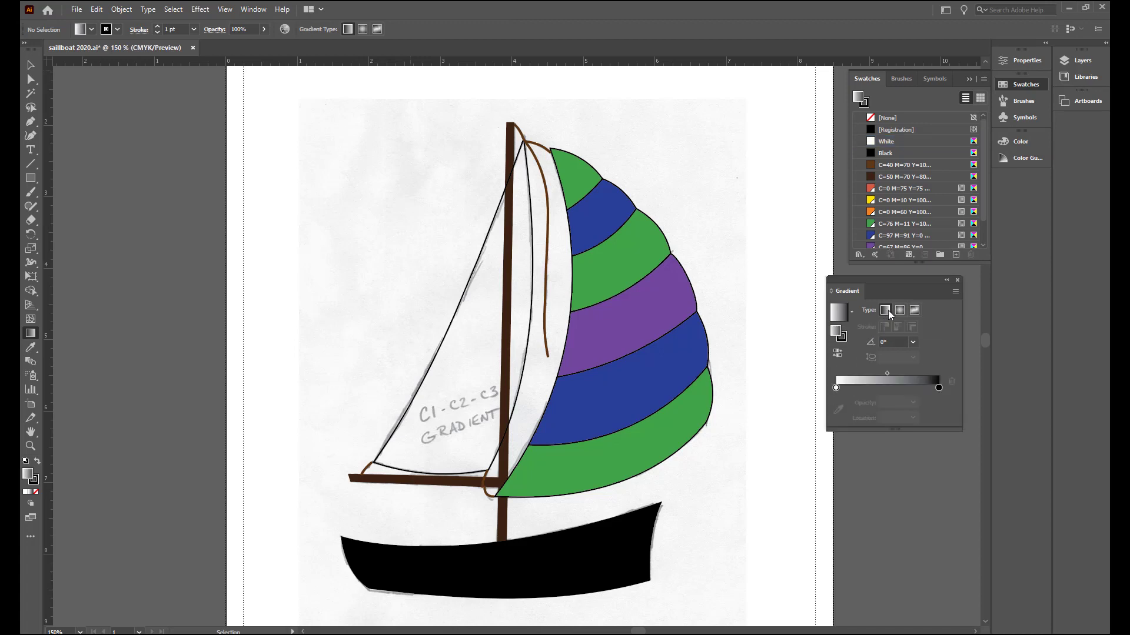
click(901, 313)
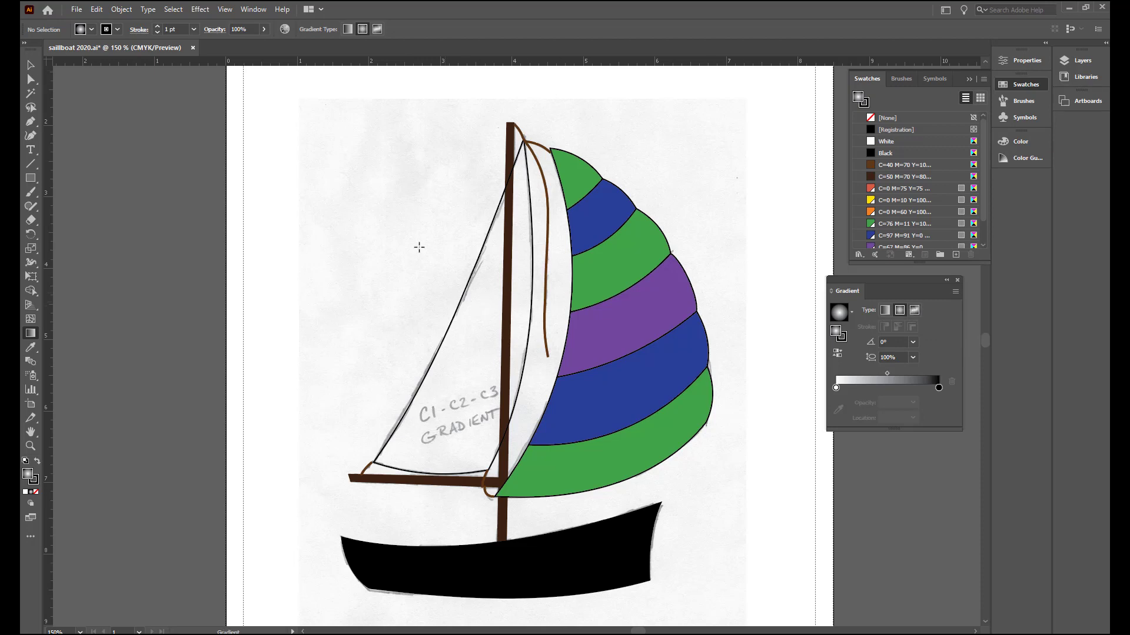
Select the unfilled left sail outline and fill it with a white-to-black linear gradient
click(31, 65)
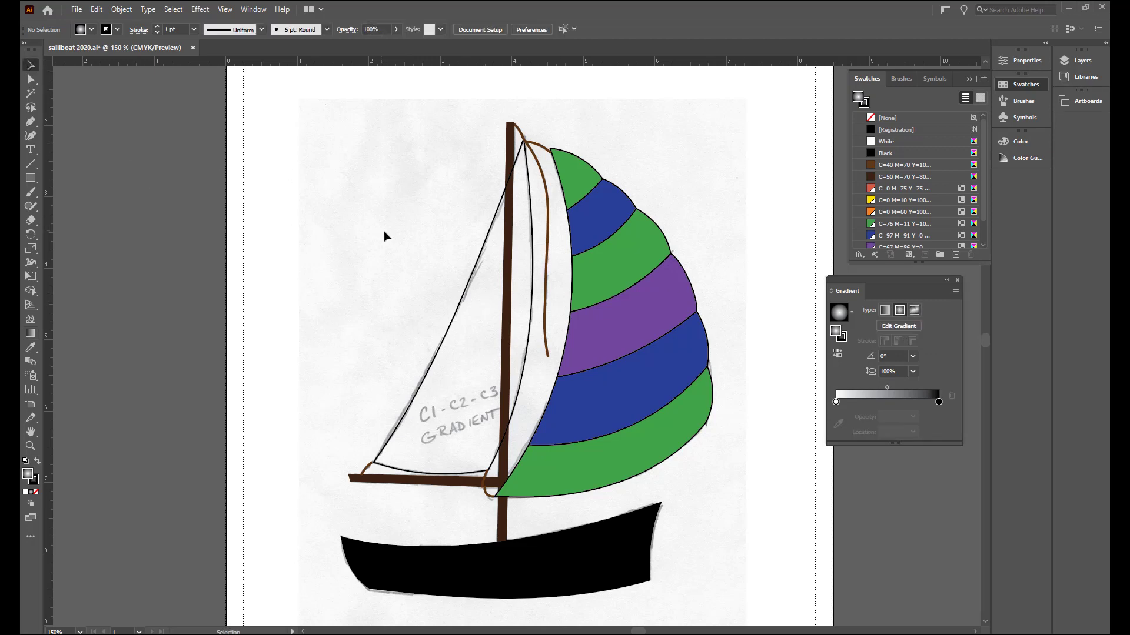
click(465, 292)
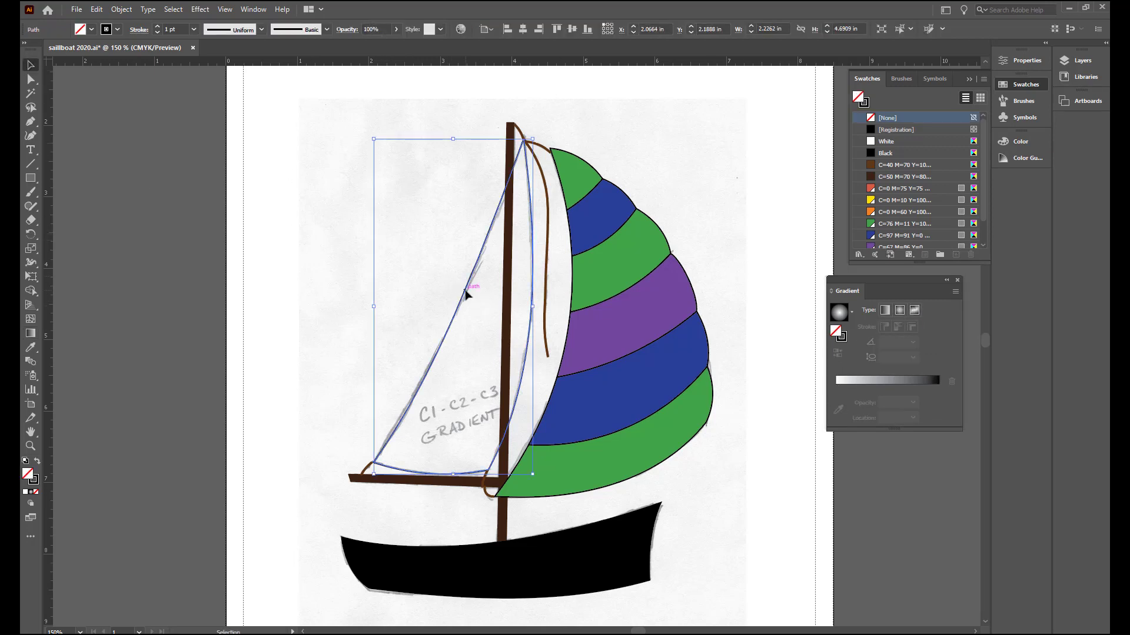
click(885, 311)
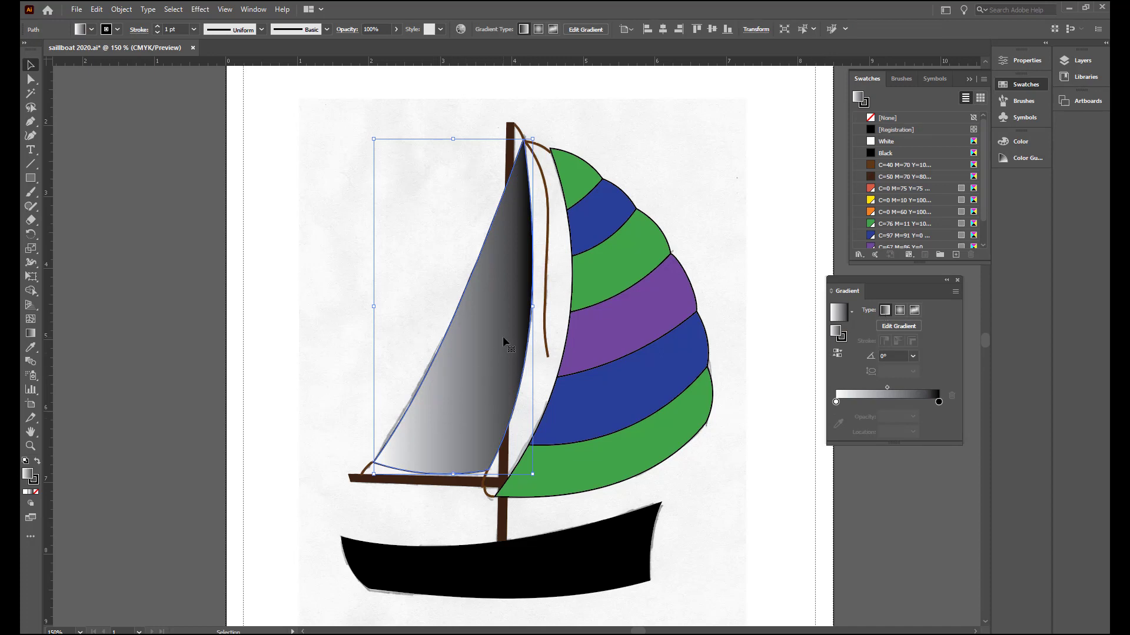
Edit the sail's linear gradient on the artwork, moving the black stop to about 87% and the white stop to about 10%
click(898, 327)
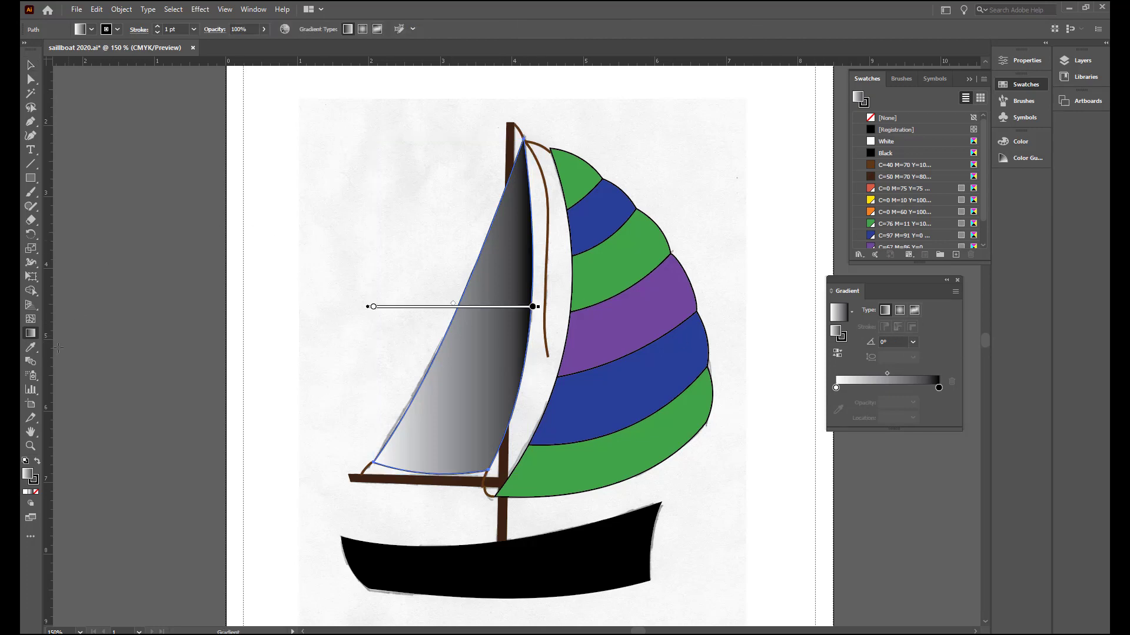
click(31, 335)
drag(455, 307, 512, 307)
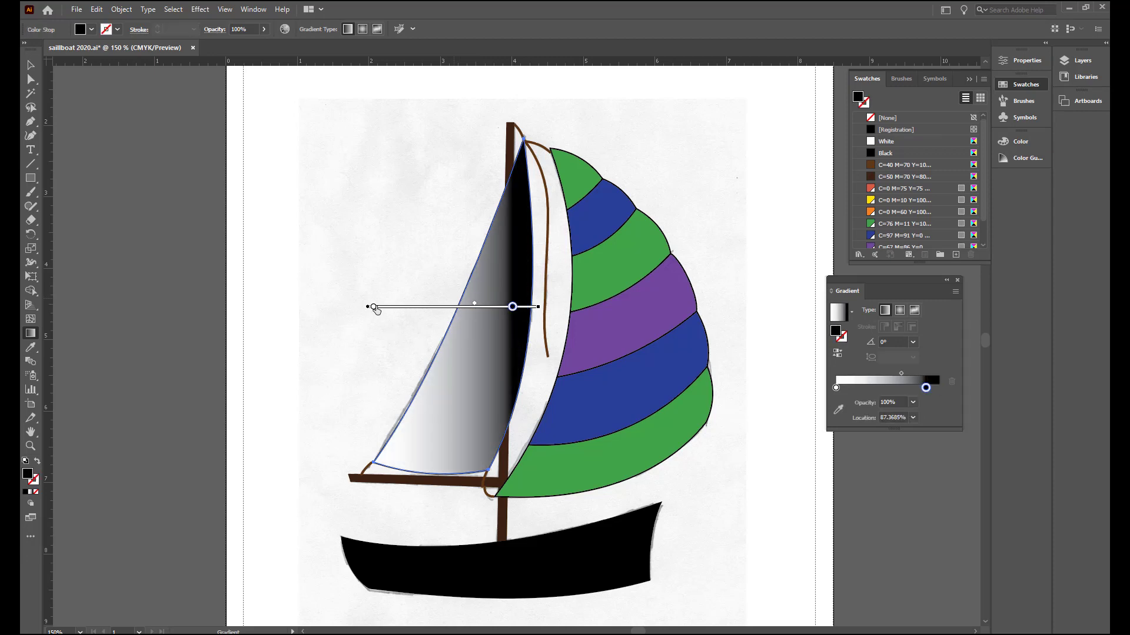
drag(374, 306, 389, 307)
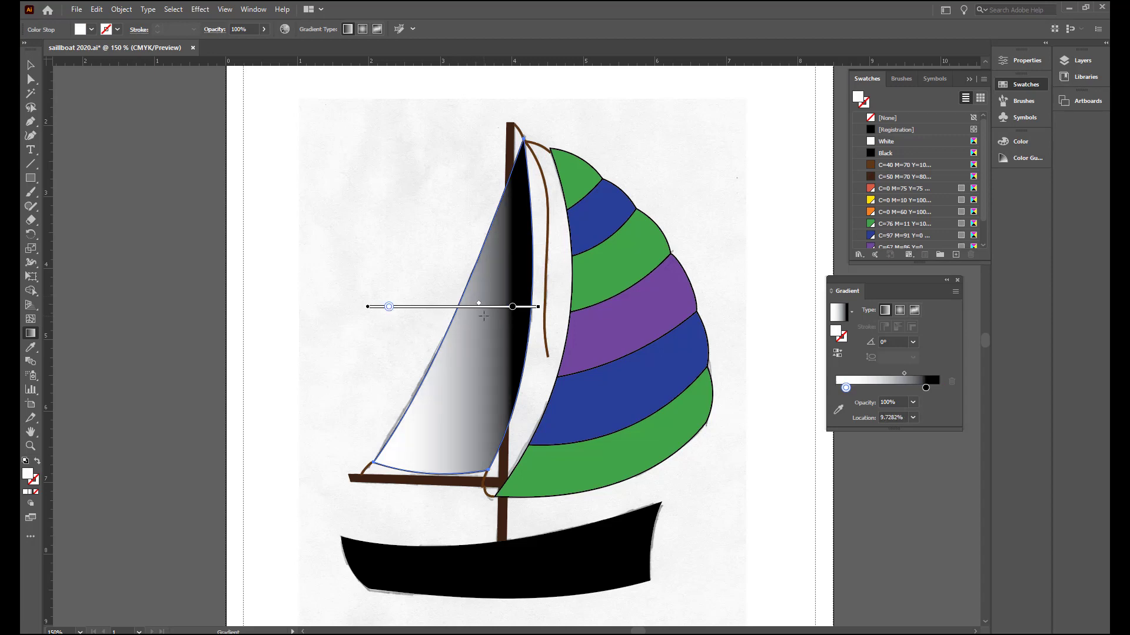
Change the black gradient stop's color mode from grayscale to CMYK
click(513, 306)
double_click(513, 306)
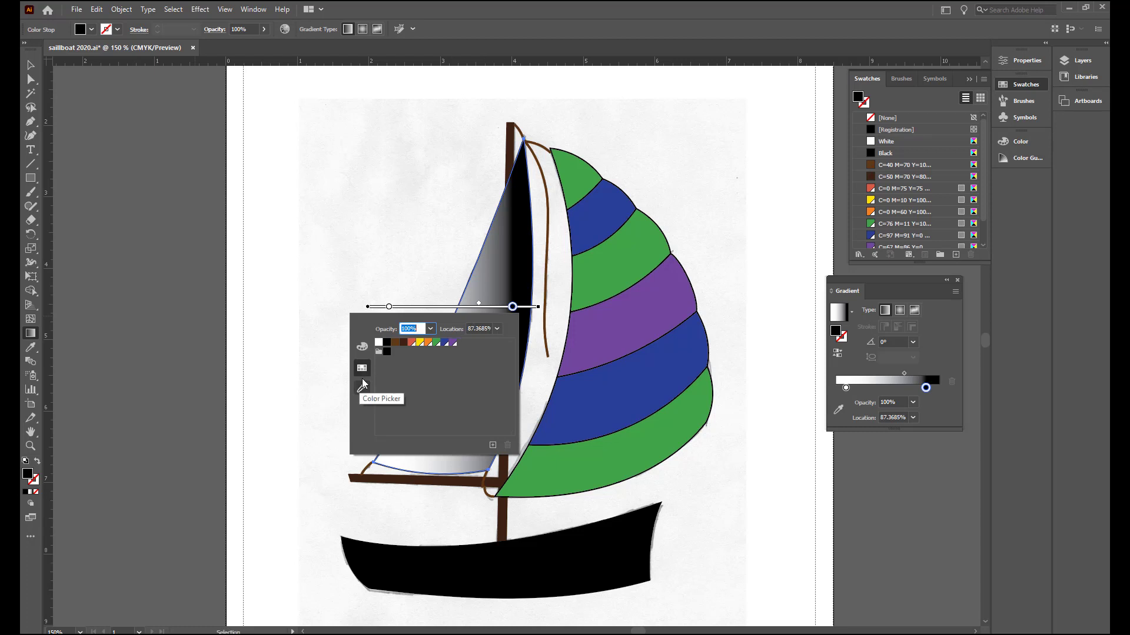
click(363, 348)
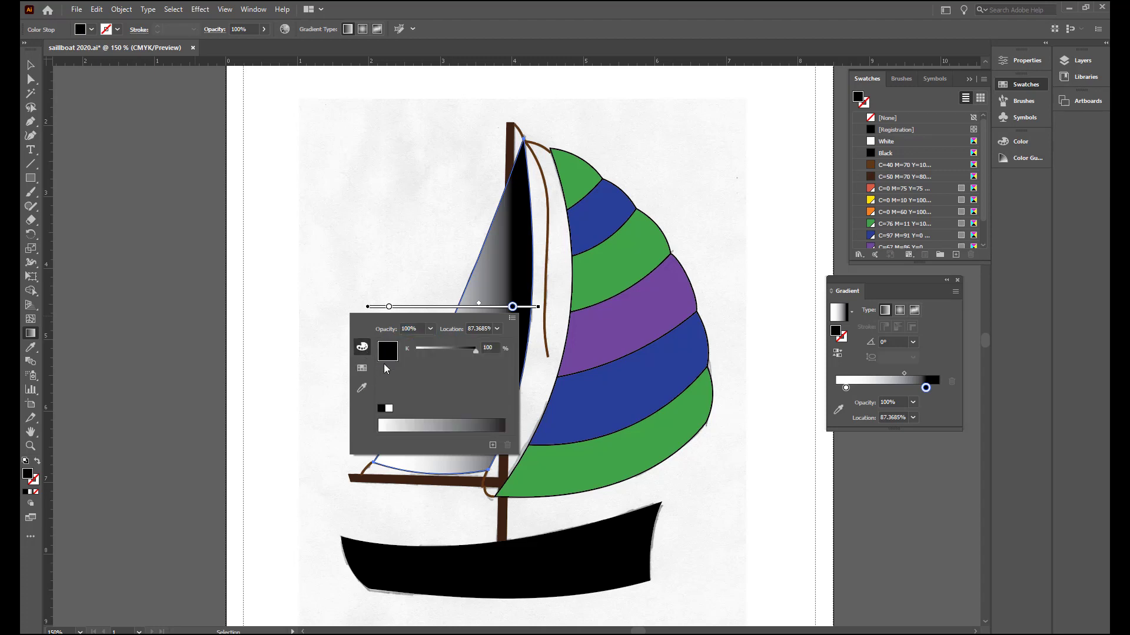
click(512, 318)
click(536, 360)
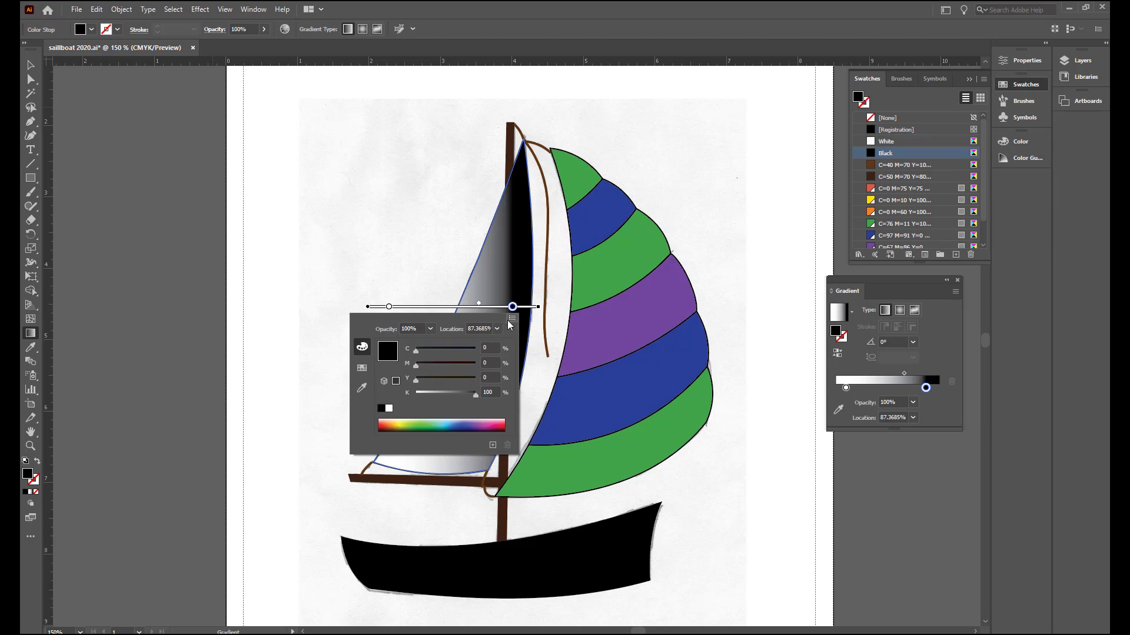
key(Escape)
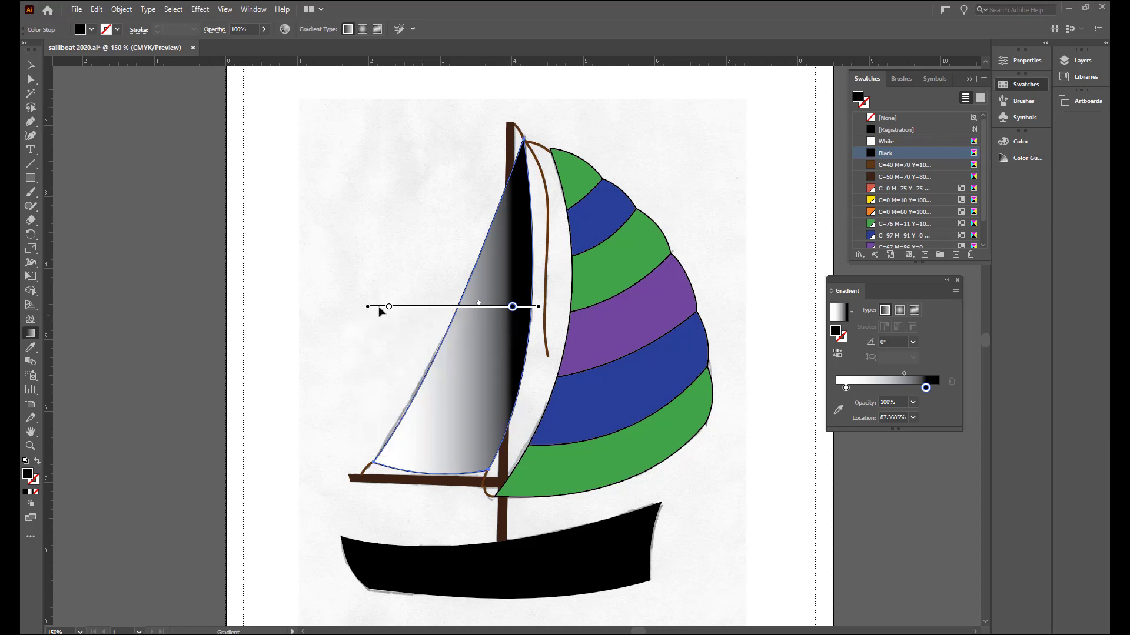
Shift the linear gradient sideways and redraw it diagonally up the left sail at about 67°
mouse_move(369, 308)
mouse_down()
mouse_move(360, 386)
mouse_move(349, 385)
mouse_up()
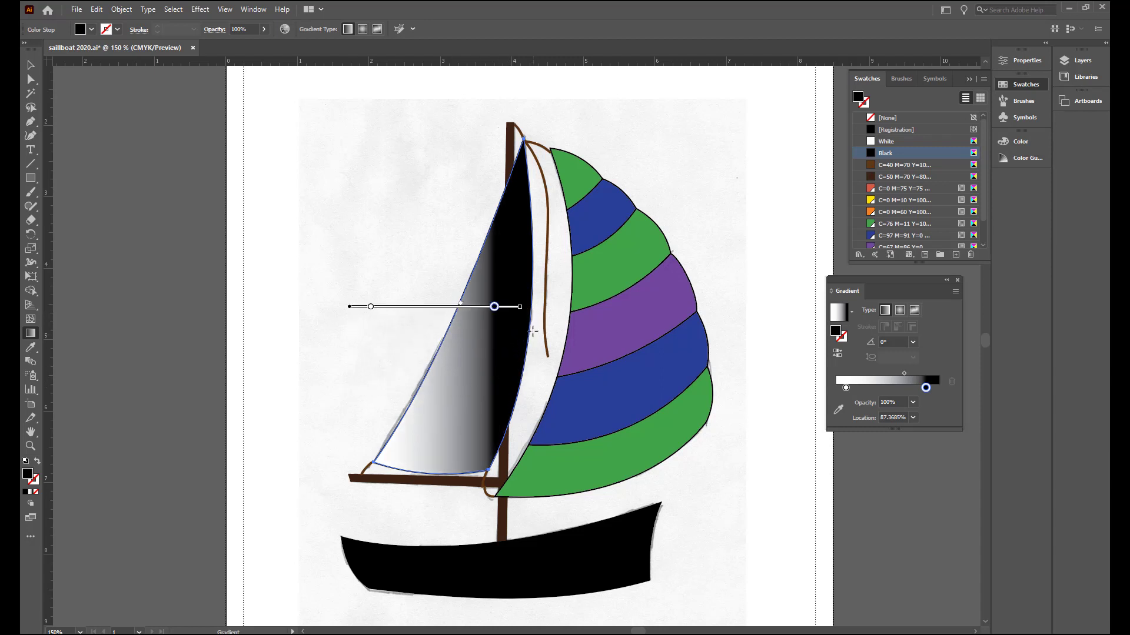
drag(435, 457, 528, 233)
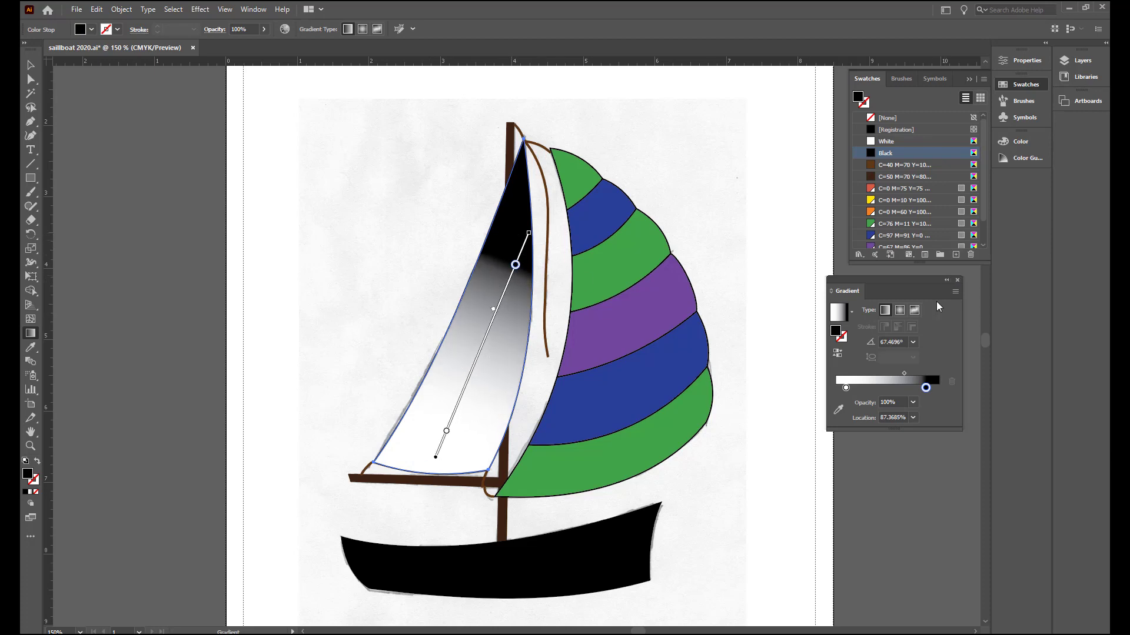
Make the sail's gradient radial with stops at about 71% black and 29% white, and stretch its aspect ratio to about 147%
click(901, 309)
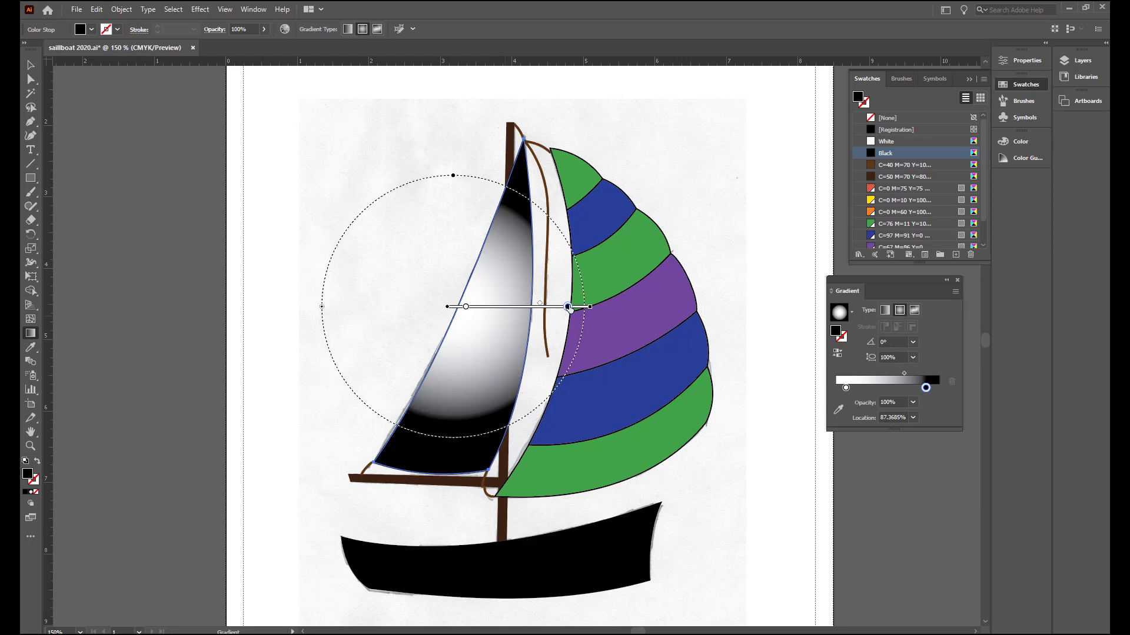
drag(566, 309, 547, 308)
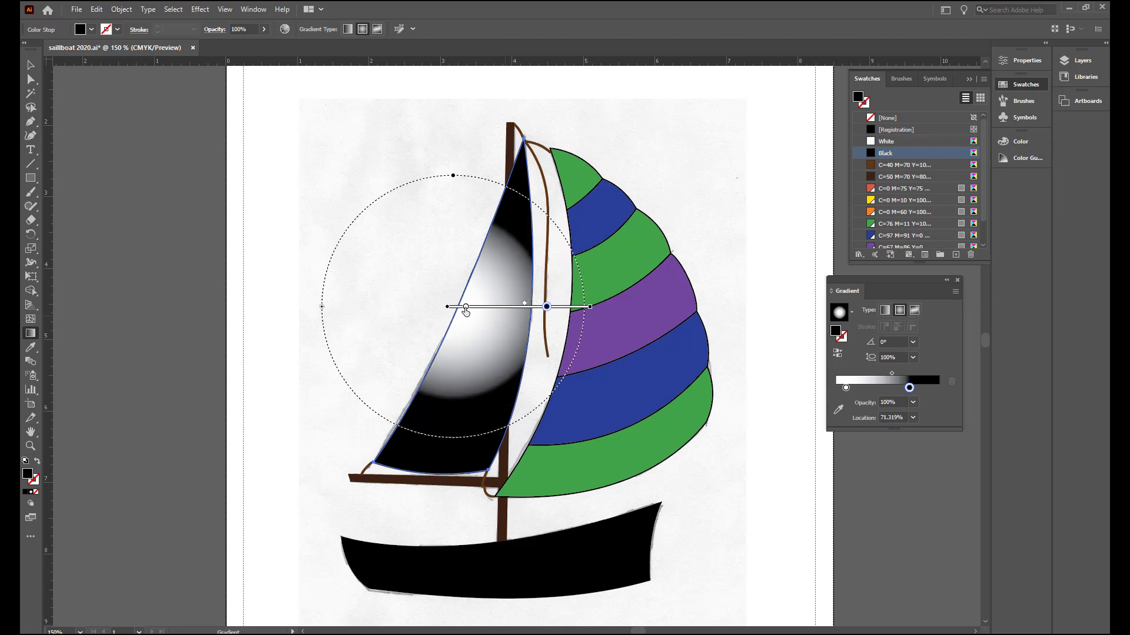
drag(466, 307, 522, 304)
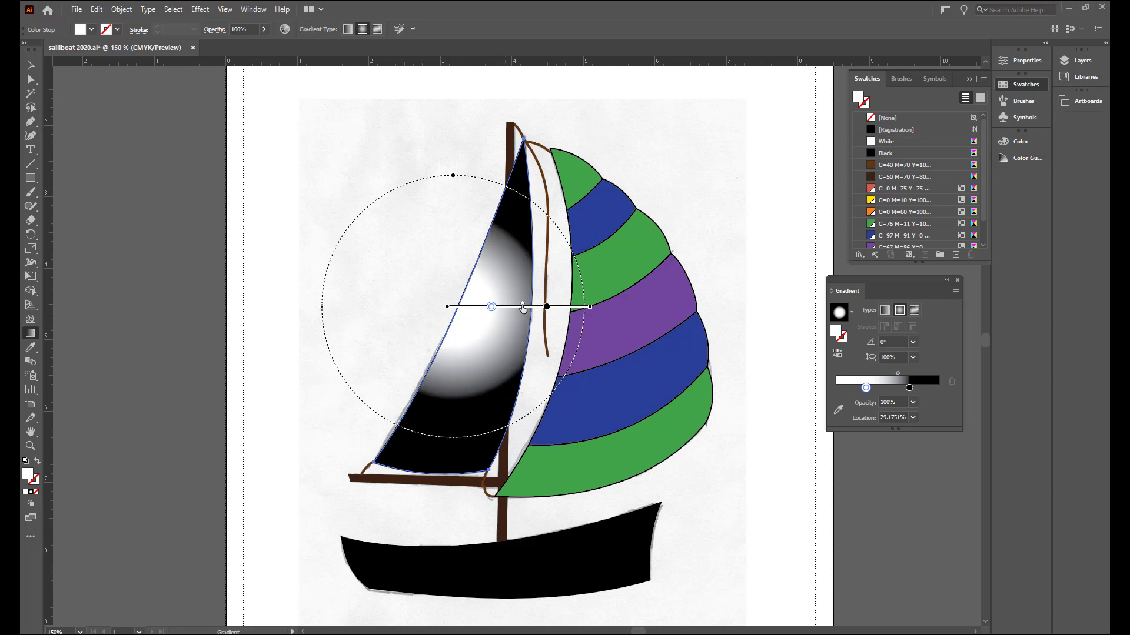
mouse_move(453, 175)
mouse_down()
mouse_move(461, 113)
mouse_move(477, 113)
mouse_up()
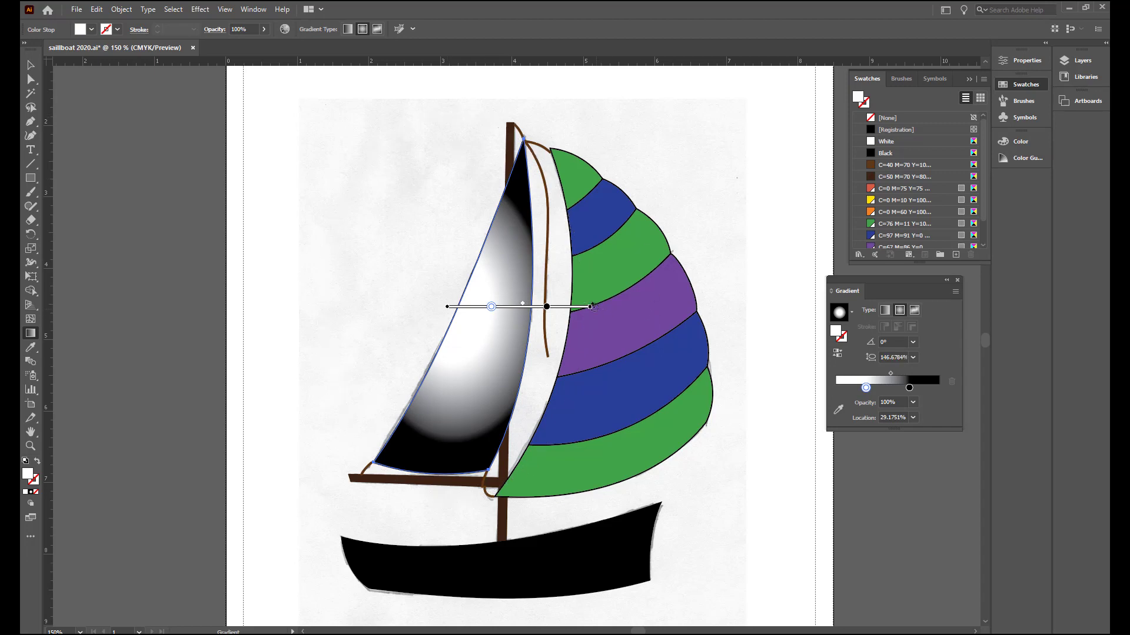
Redraw the radial gradient almost vertically over the striped sail, placing the white stop at about 47% and the black at about 72%
drag(596, 310, 598, 317)
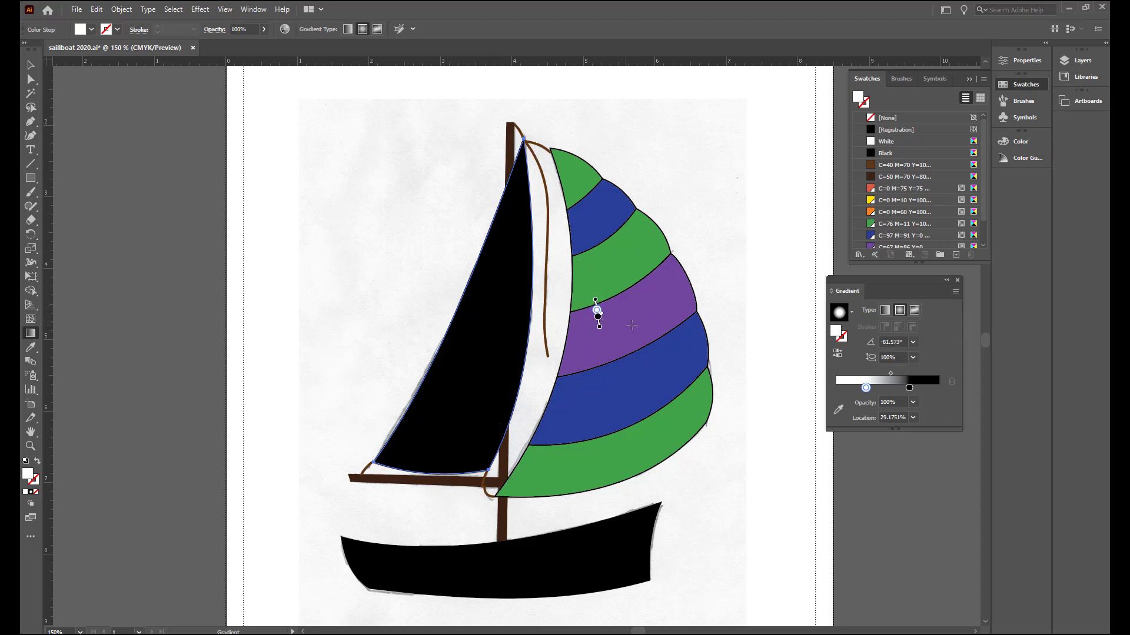
click(507, 322)
mouse_move(594, 289)
mouse_down()
mouse_move(612, 307)
mouse_move(600, 361)
mouse_move(607, 503)
mouse_up()
drag(590, 226, 596, 296)
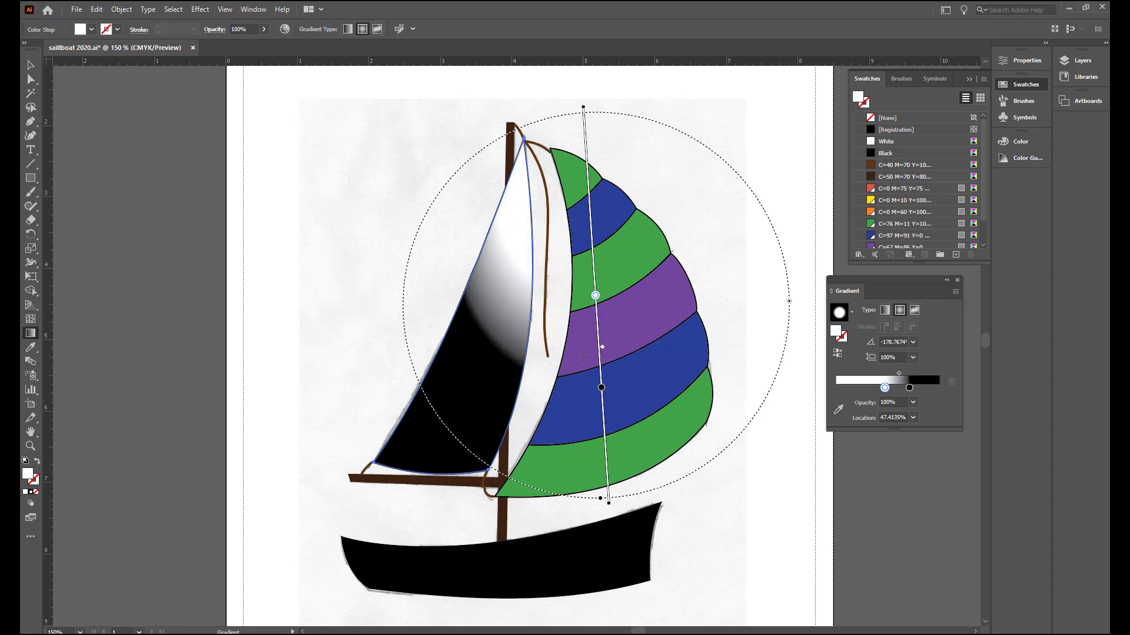
drag(602, 387, 601, 389)
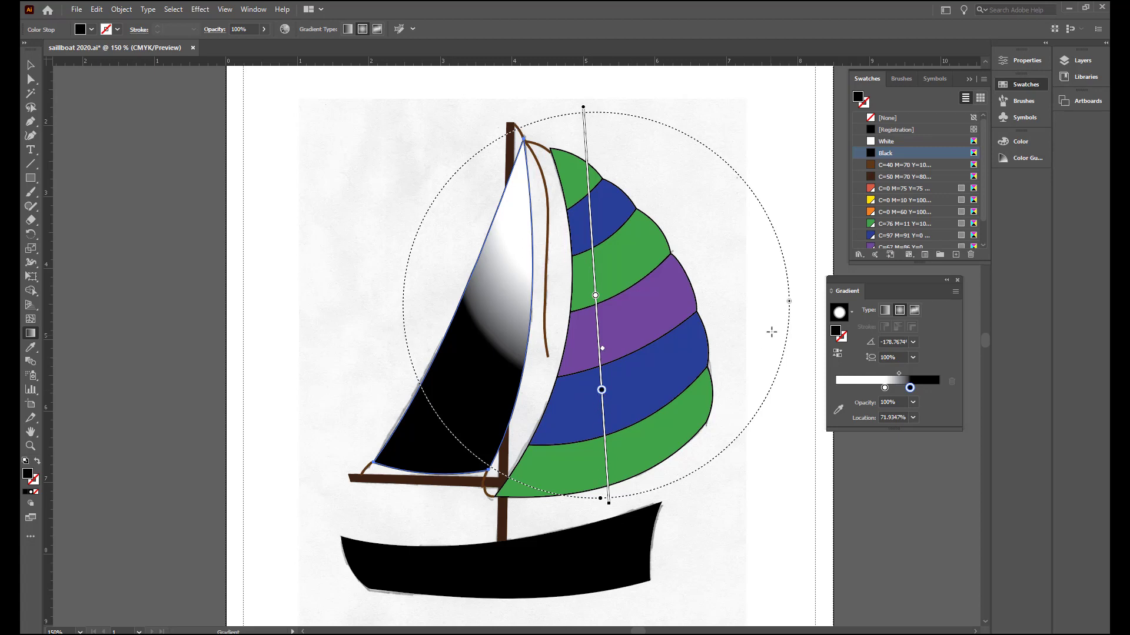
Shrink and rotate the radial gradient, and move its center back over the left sail
drag(789, 301, 727, 304)
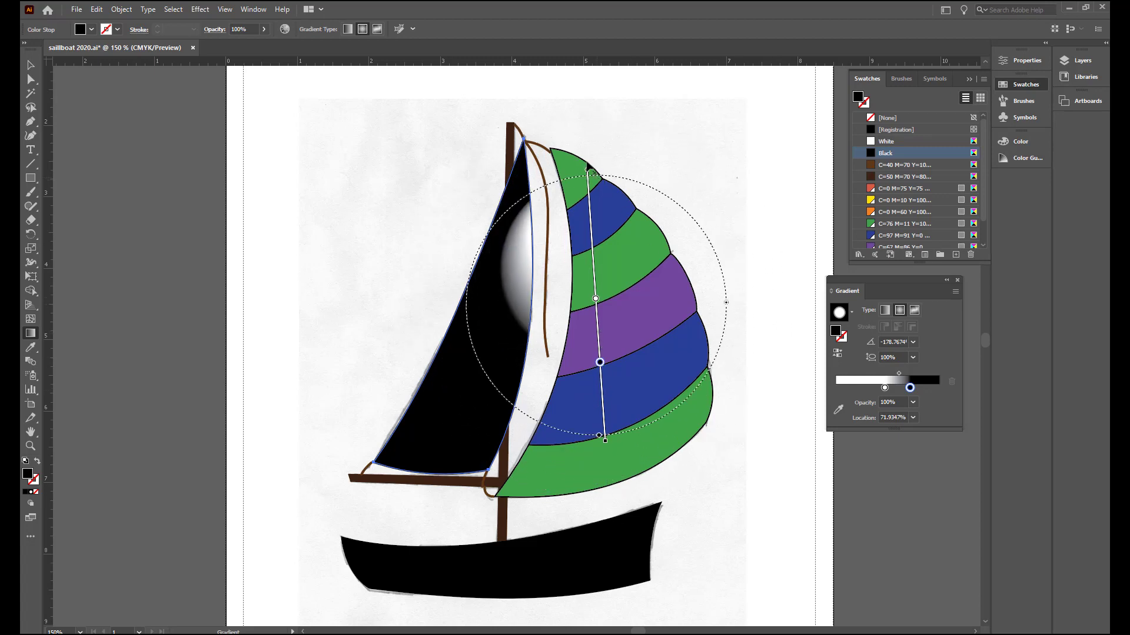
mouse_move(585, 147)
mouse_down()
mouse_move(530, 158)
mouse_move(436, 220)
mouse_move(354, 335)
mouse_move(383, 330)
mouse_up()
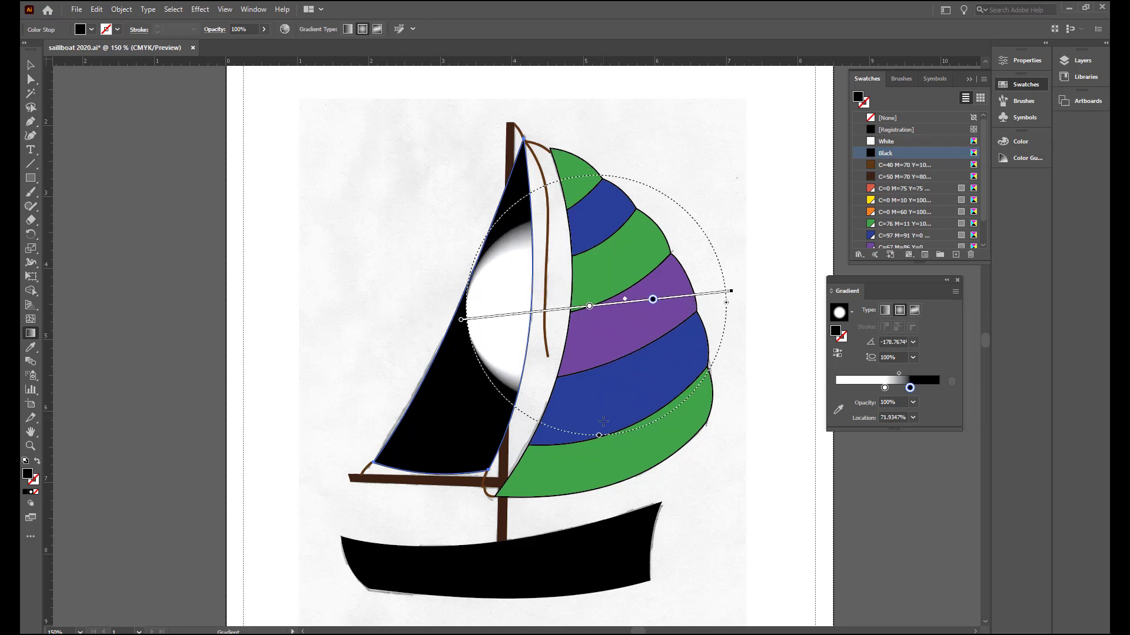
drag(601, 432, 595, 435)
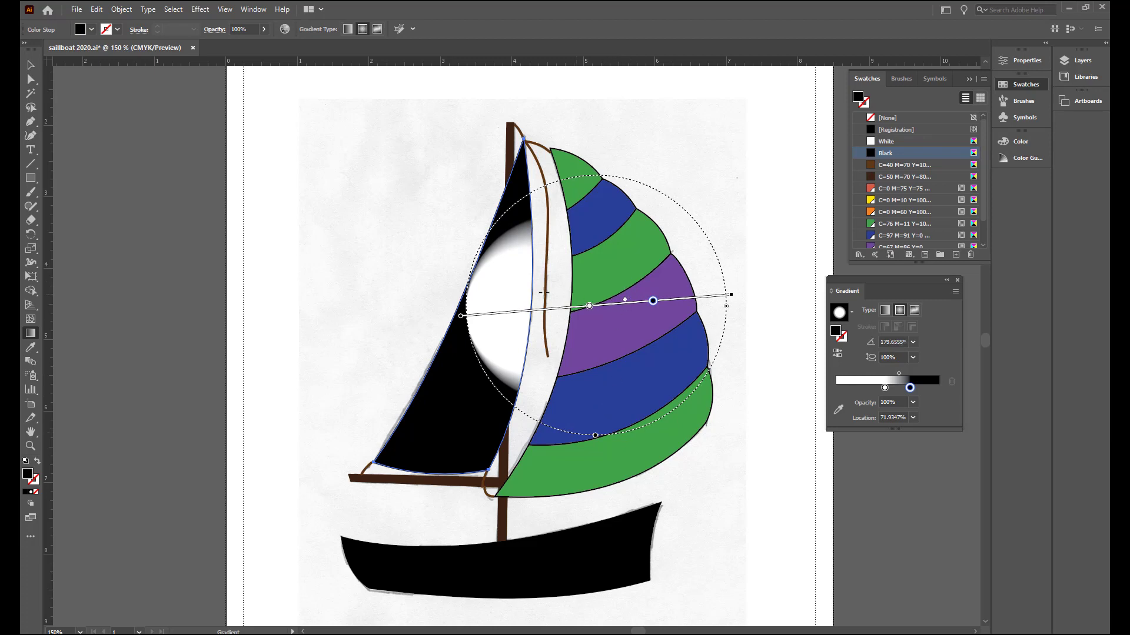
mouse_move(510, 316)
mouse_down()
mouse_move(435, 333)
mouse_move(425, 348)
mouse_up()
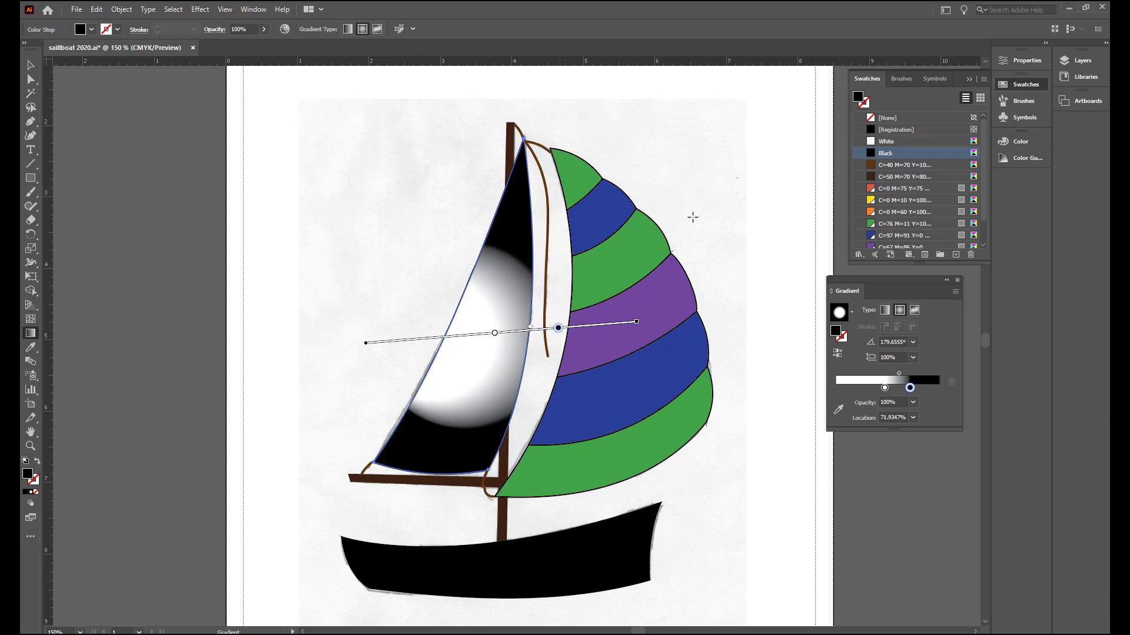
Change the left sail's fill to a freeform gradient and delete its lower white color stop
click(916, 309)
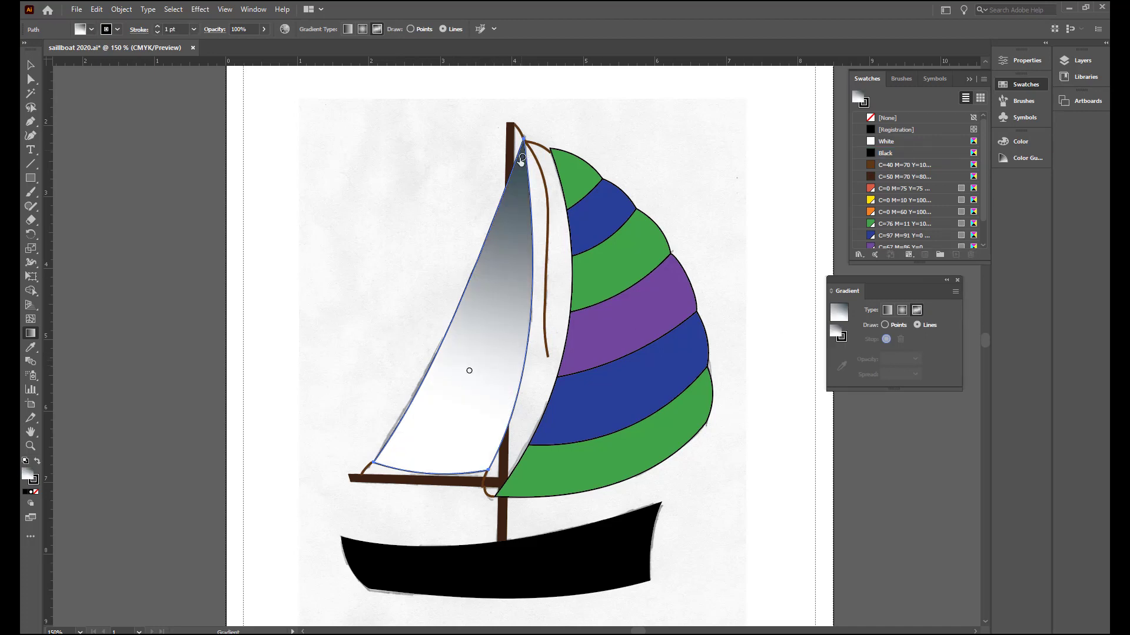
click(469, 371)
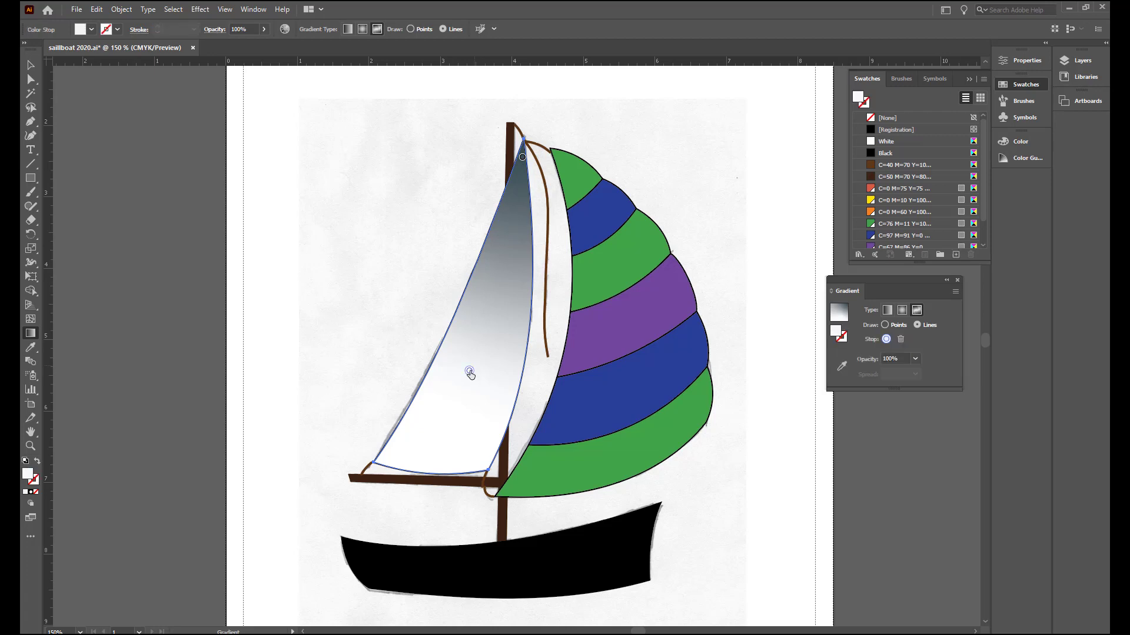
key(Delete)
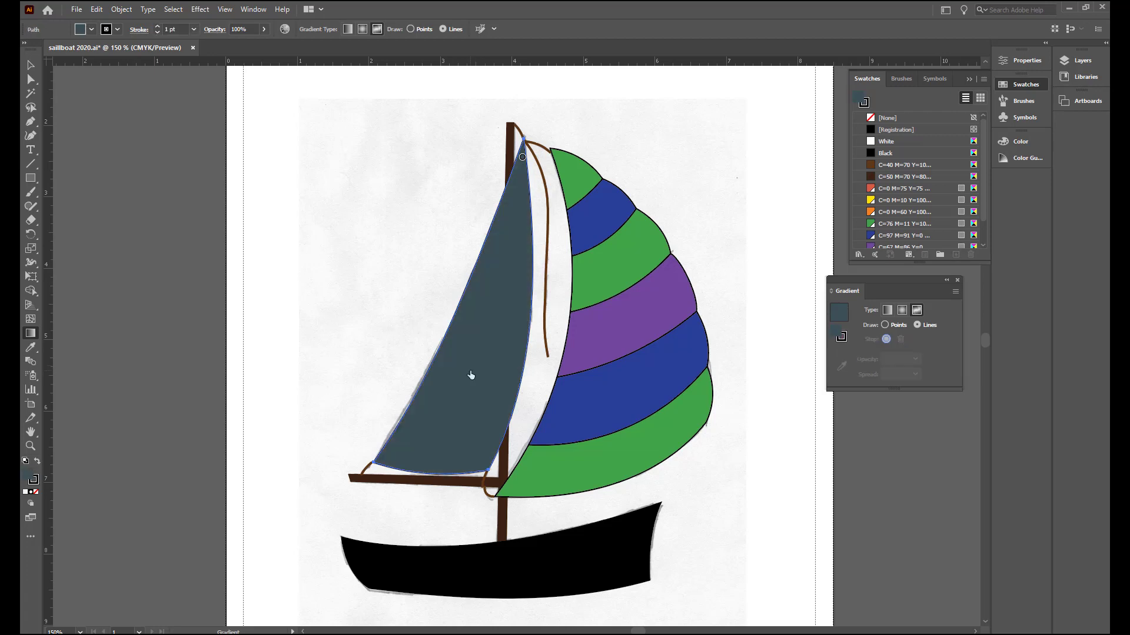
Move the remaining freeform color stop from the sail's peak to its lower-left corner
click(522, 158)
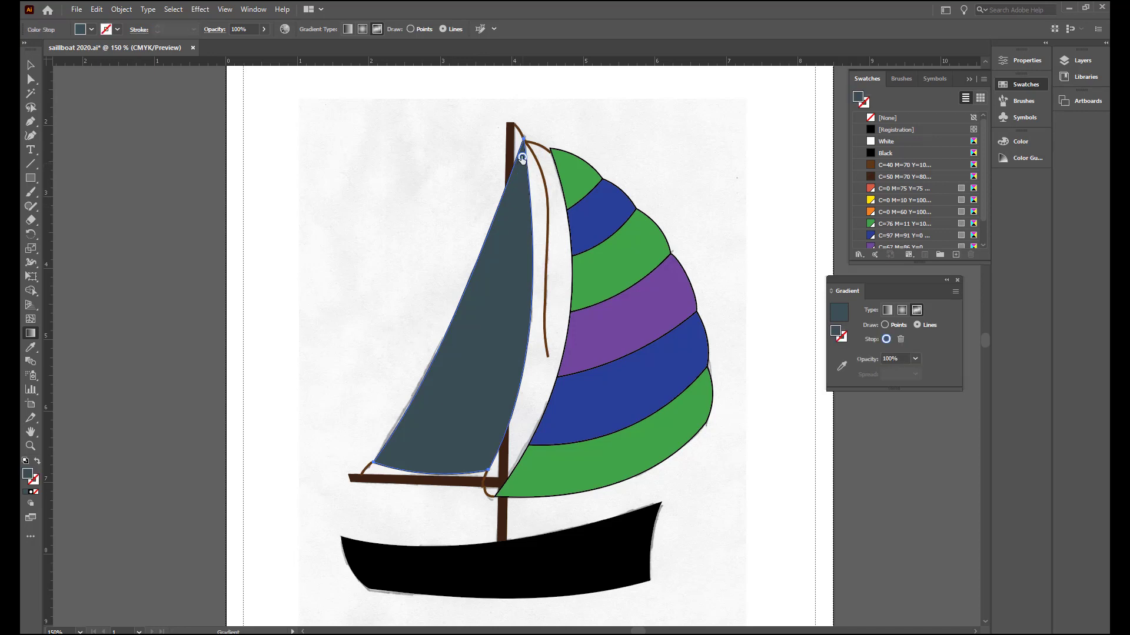
drag(523, 159, 445, 366)
drag(415, 409, 386, 460)
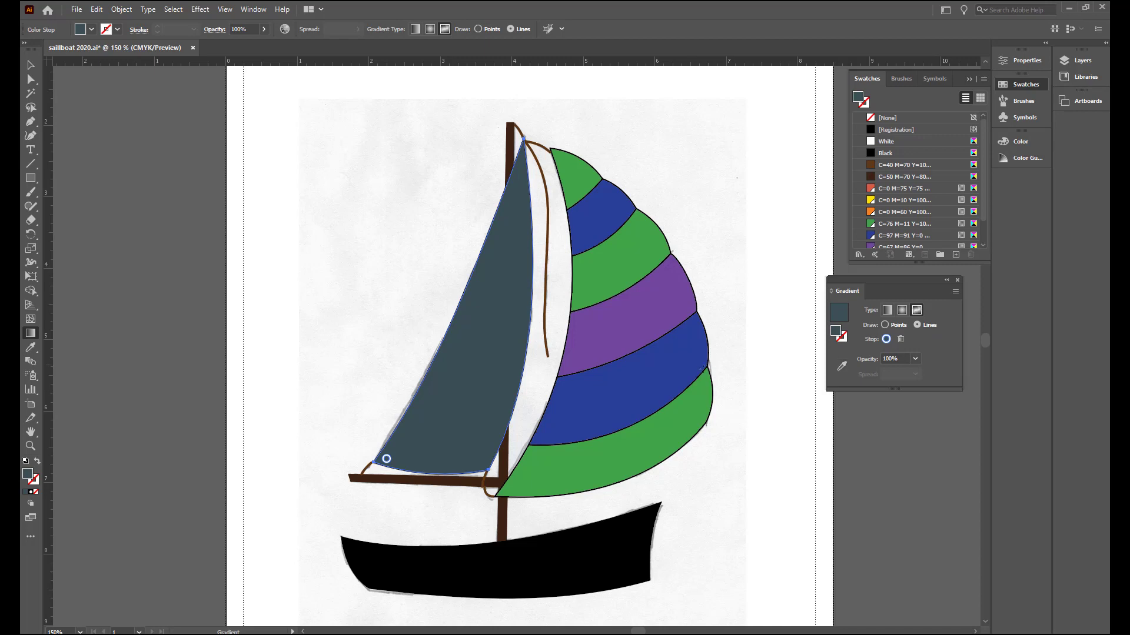
Recolor the stop in the sail's lower-left corner with the green swatch
double_click(388, 458)
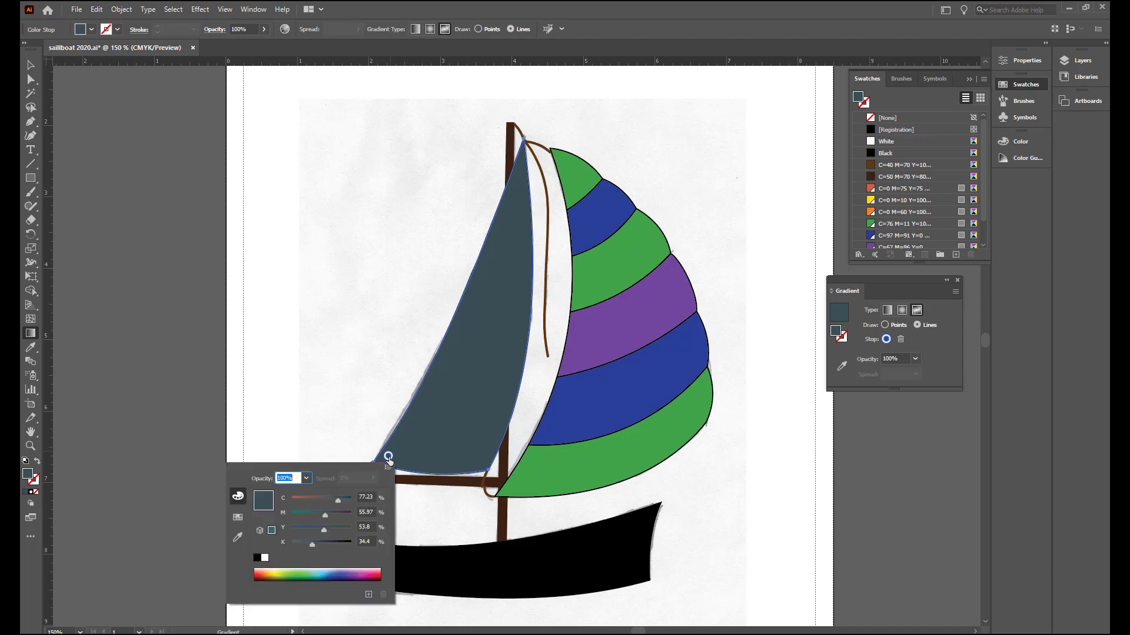
click(238, 517)
click(312, 493)
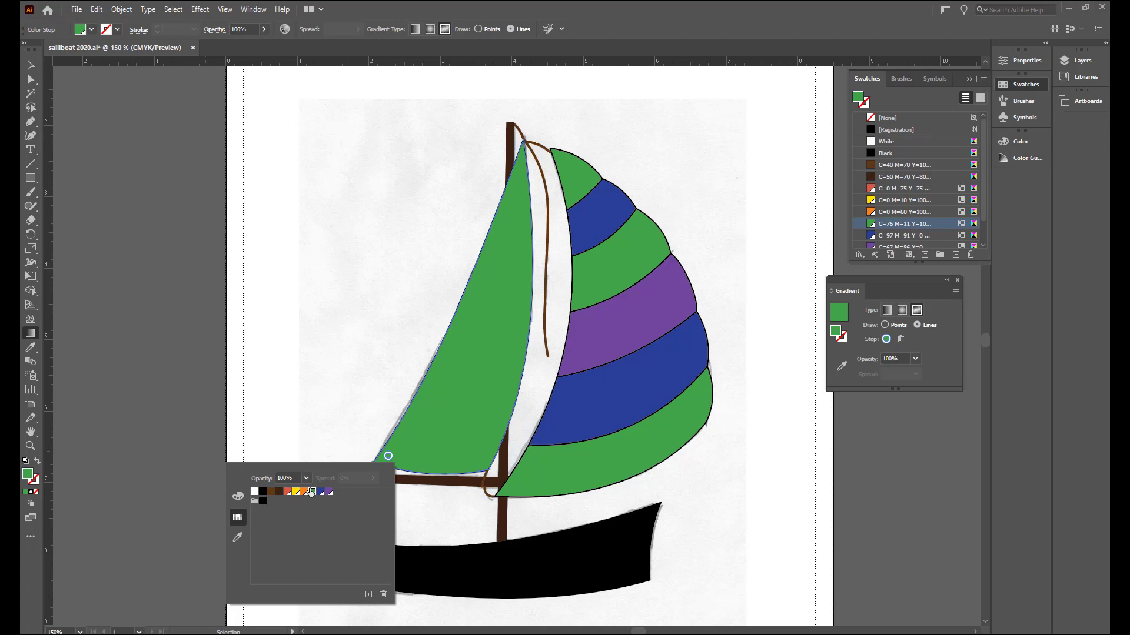
key(Escape)
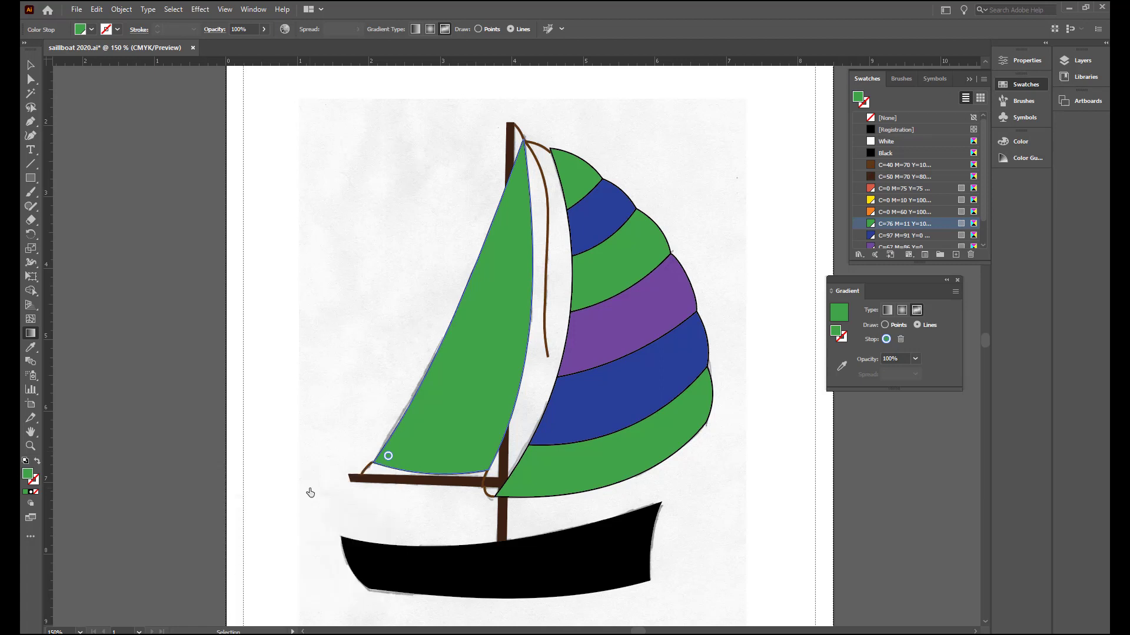
Extend the green color stop into a line along the left sail's outer edge, through a midpoint stop to just below the peak
click(451, 347)
click(517, 175)
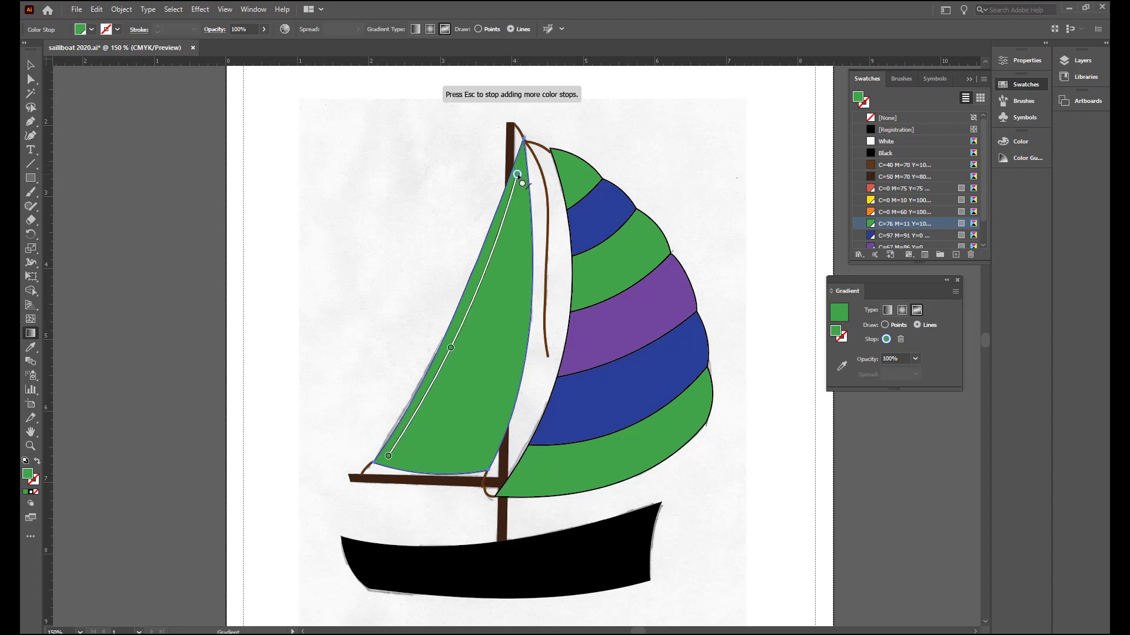
key(Escape)
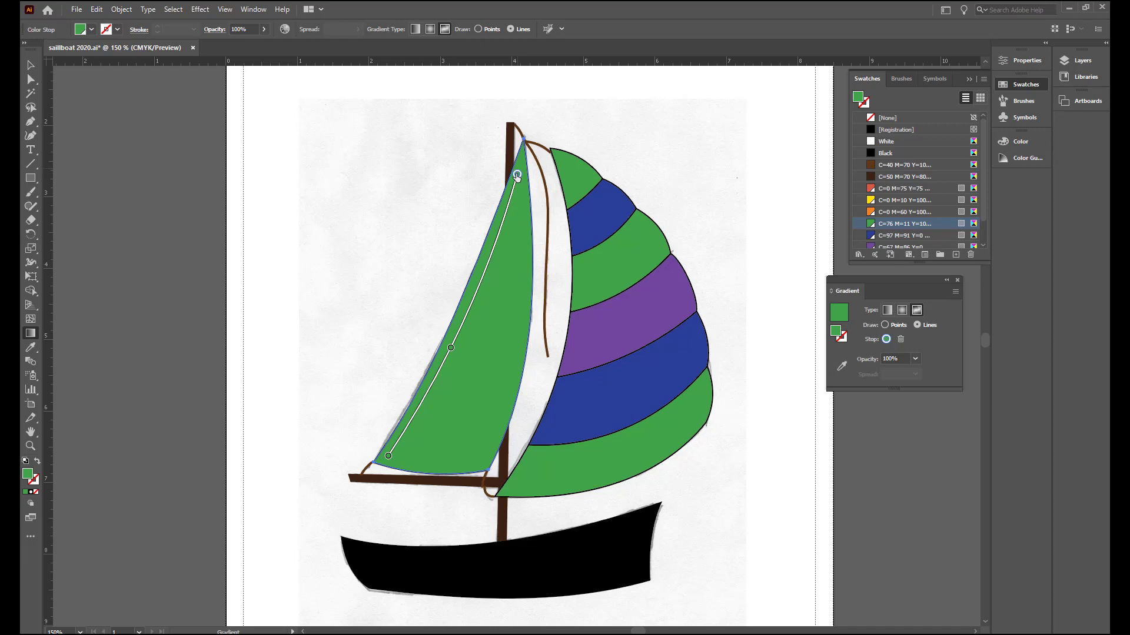
drag(517, 174, 521, 164)
key(Escape)
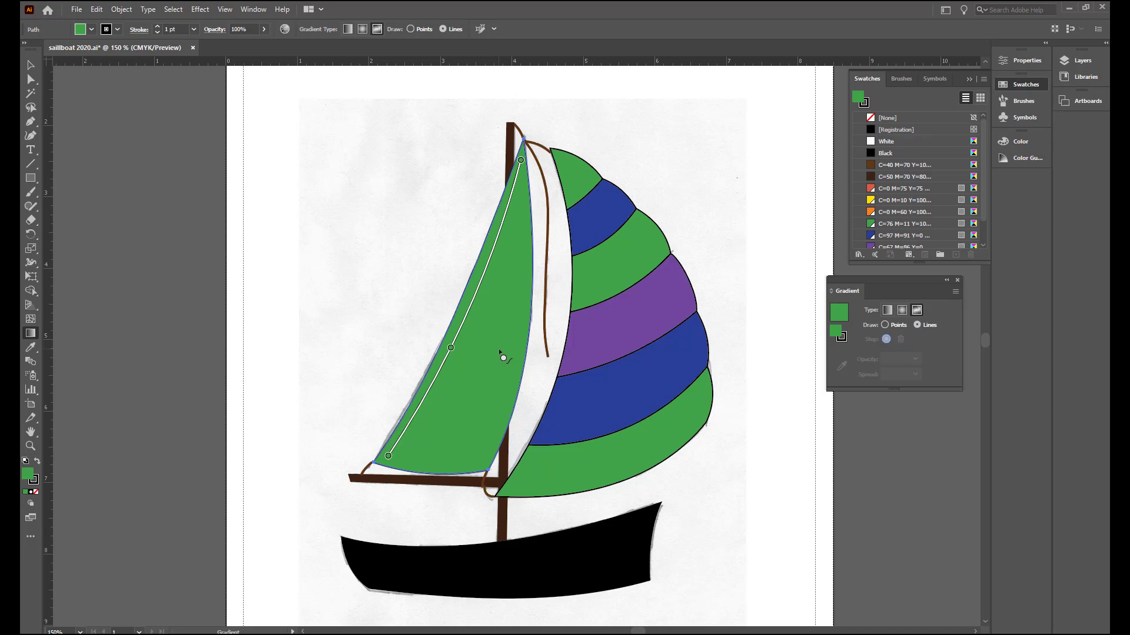
Add a separate color stop at the middle of the left sail's bottom edge and color it blue, C=97 M=91 Y=0 K=0
click(434, 466)
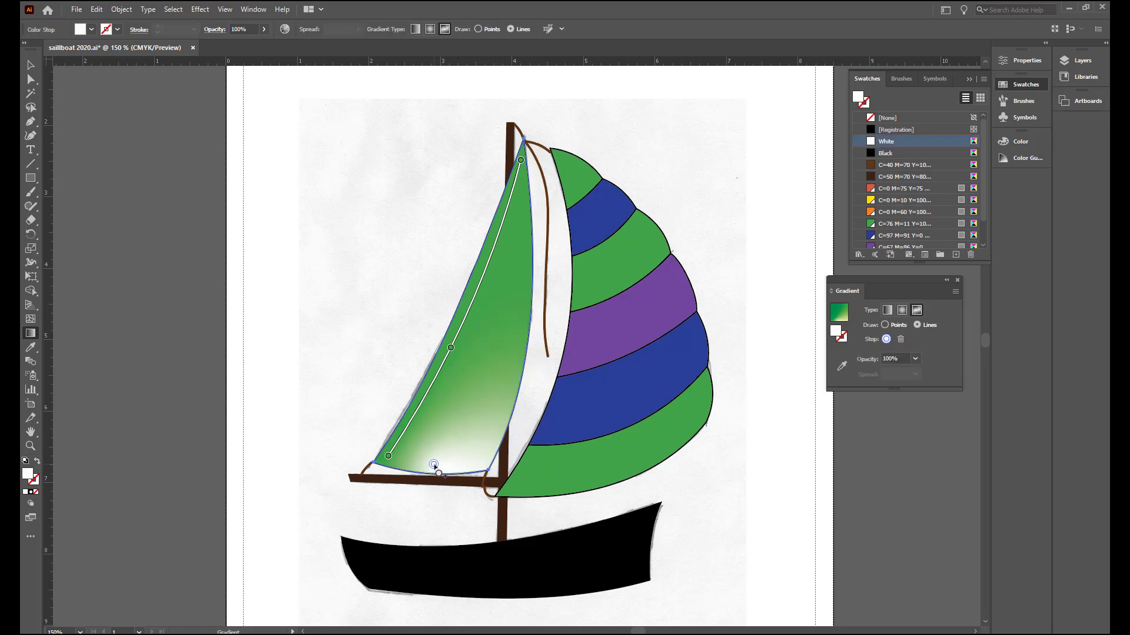
double_click(434, 465)
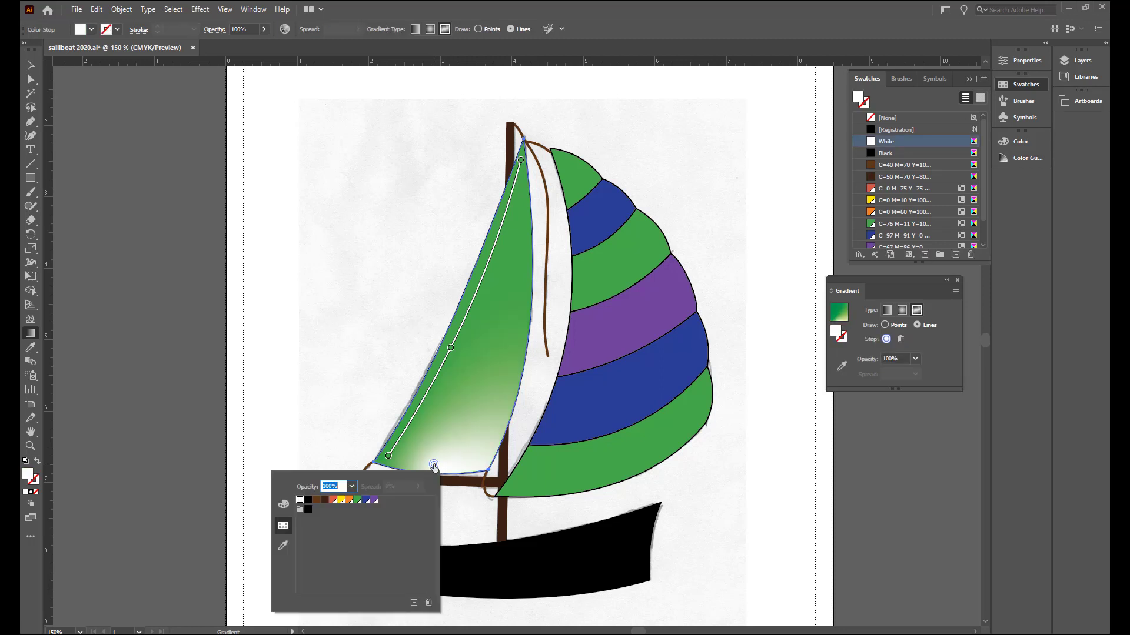
click(365, 501)
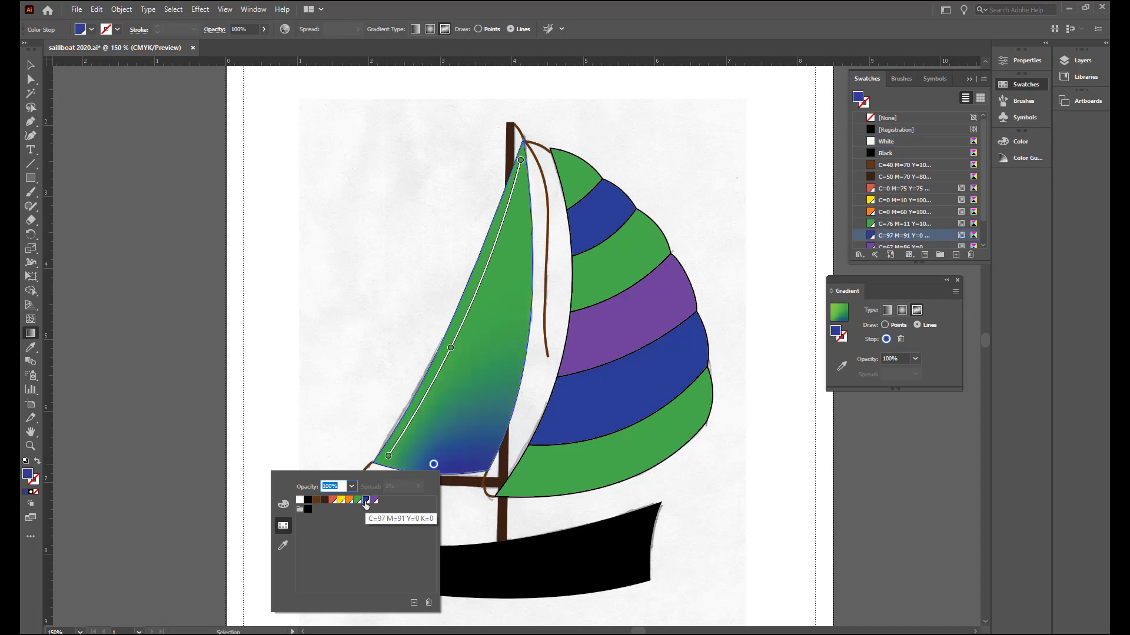
key(Escape)
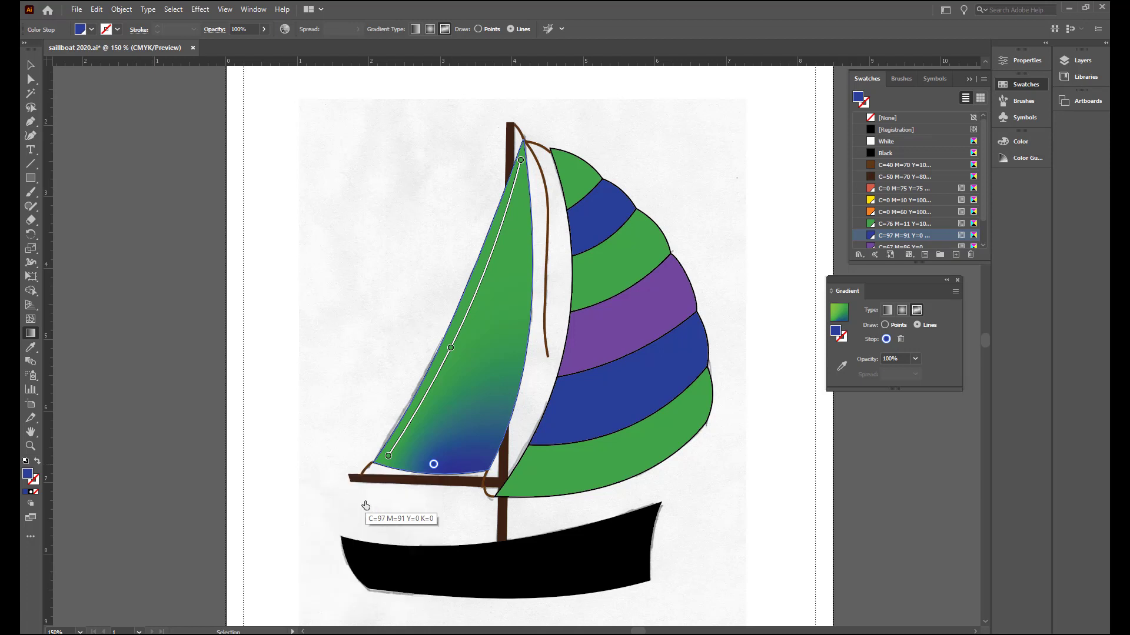
Extend the blue stop into a line up the sail's middle to the peak, and shift the green and blue midpoint stops upward
mouse_move(458, 425)
mouse_down()
mouse_move(478, 369)
mouse_move(457, 417)
mouse_up()
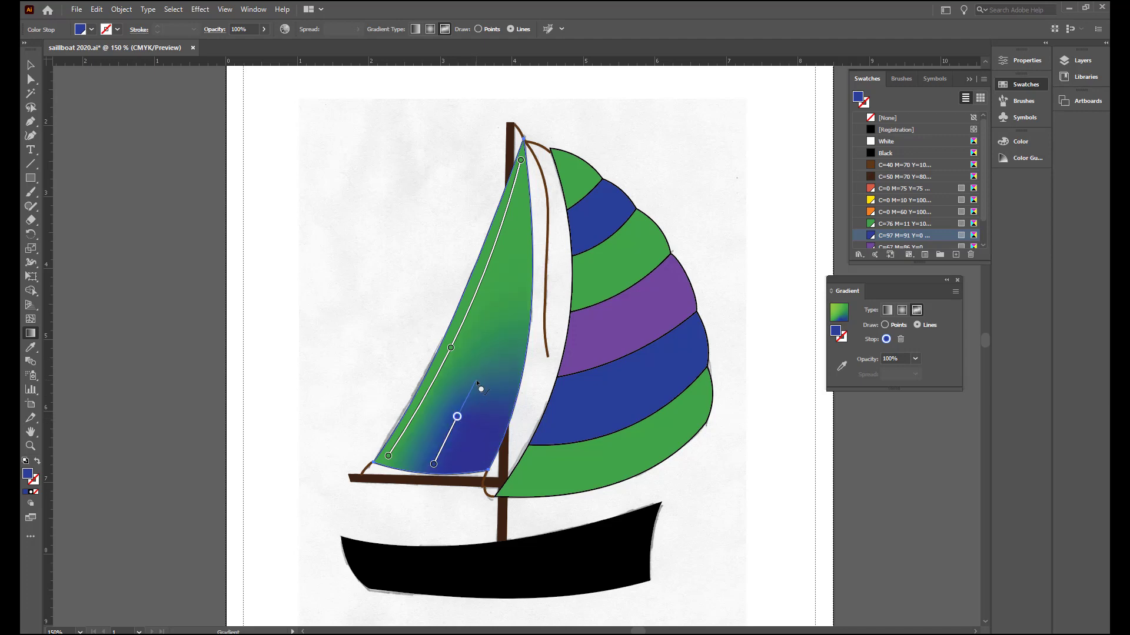
click(522, 168)
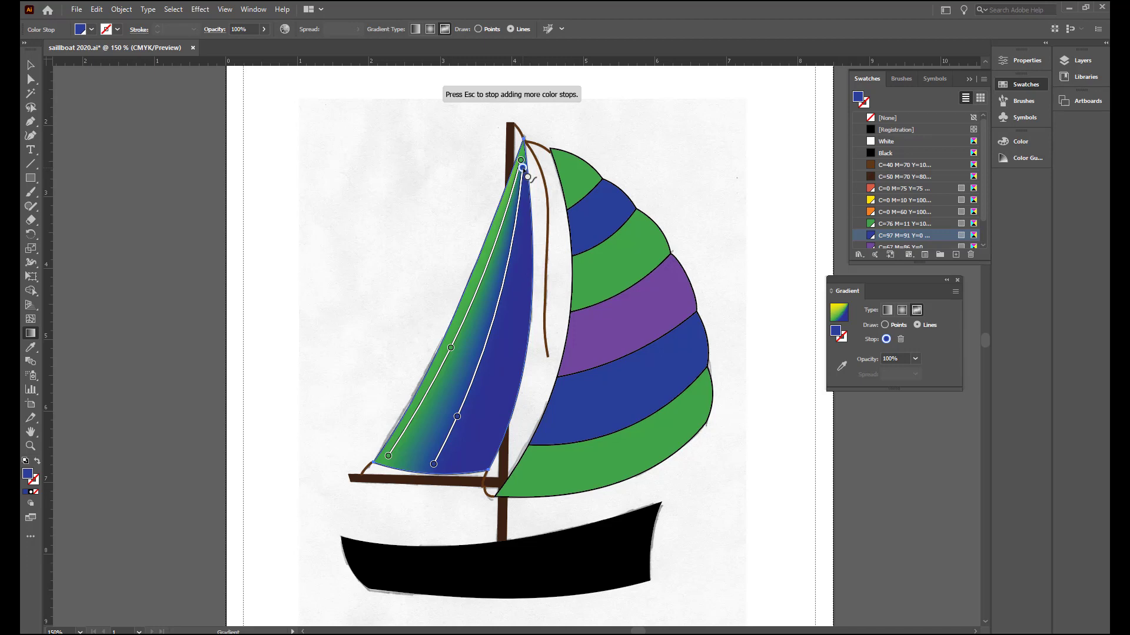
key(Escape)
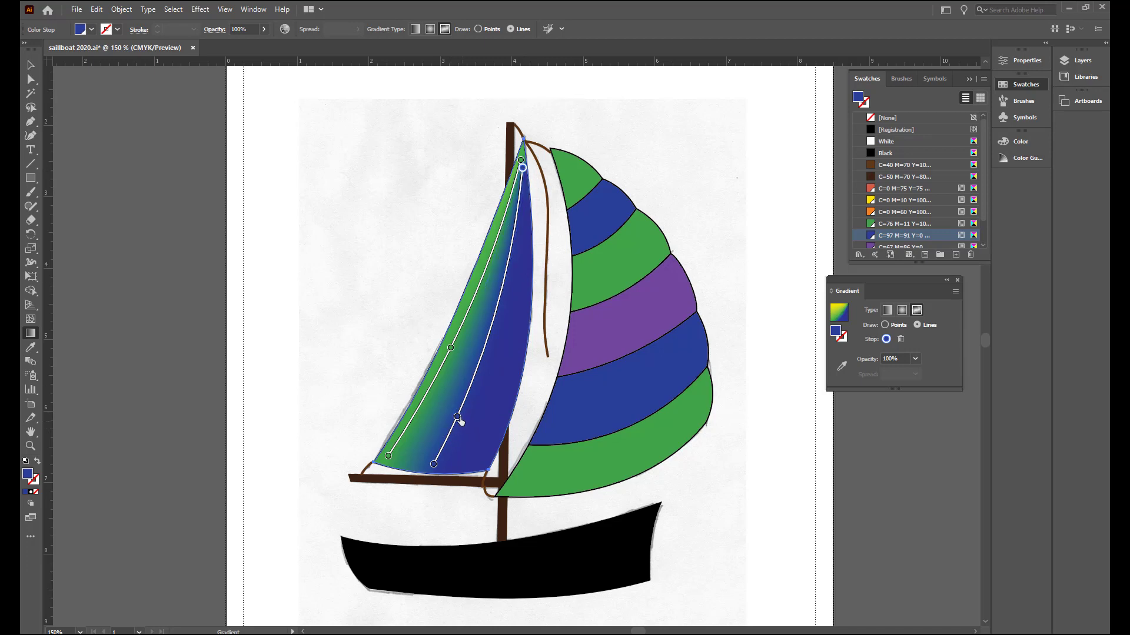
drag(460, 421, 461, 340)
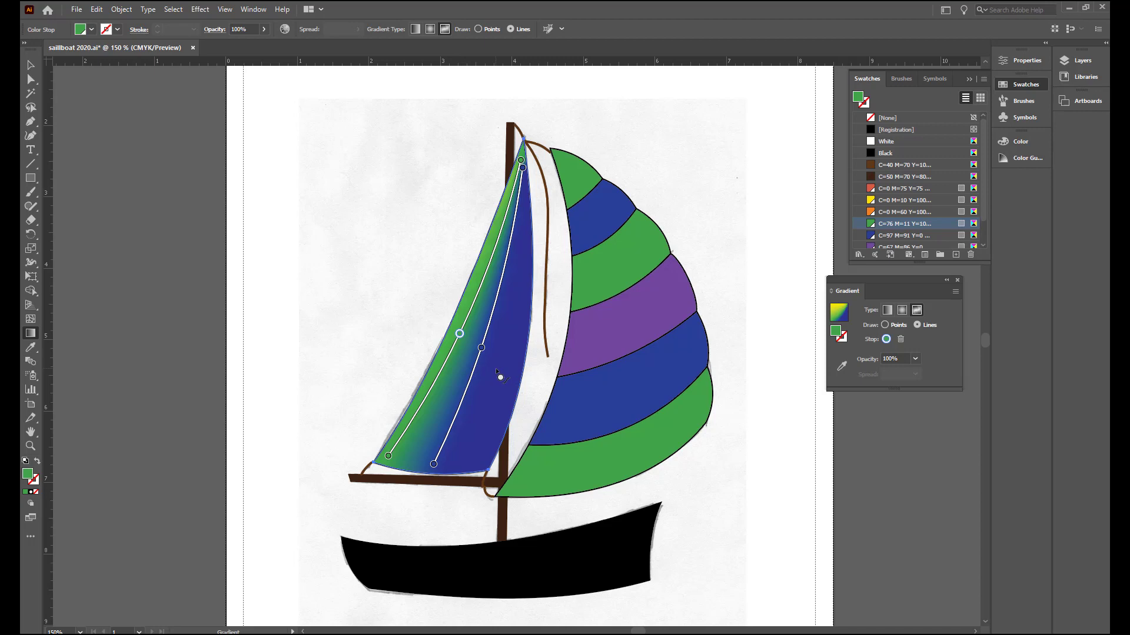
click(500, 376)
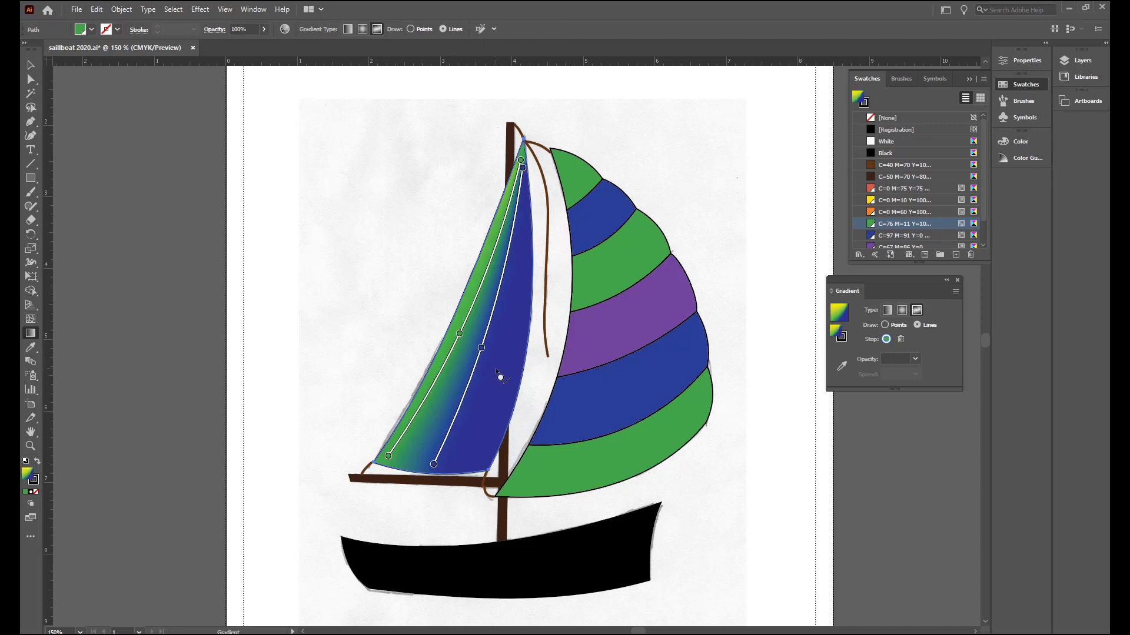
Add a separate color stop in the left sail's lower-right corner and recolor it with the purple swatch
click(483, 464)
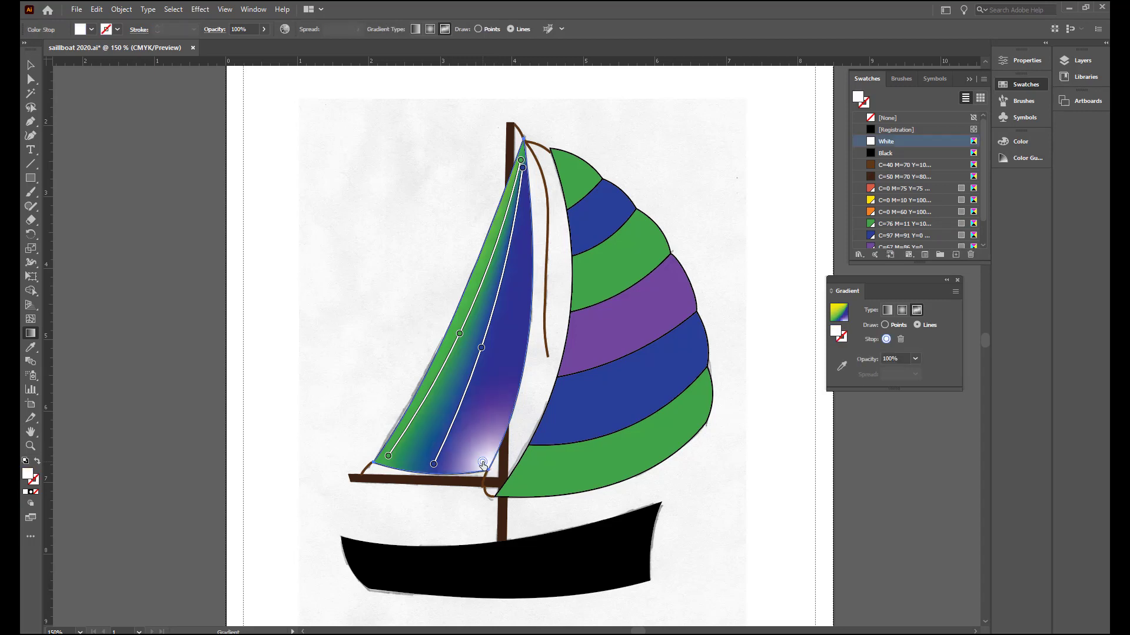
double_click(483, 464)
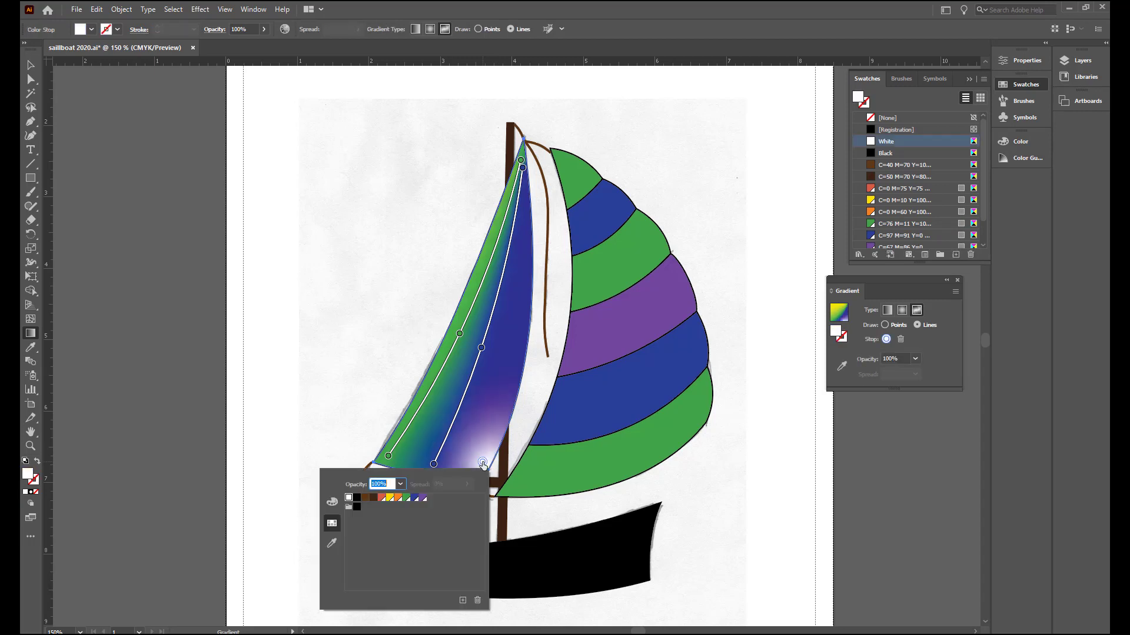
click(423, 498)
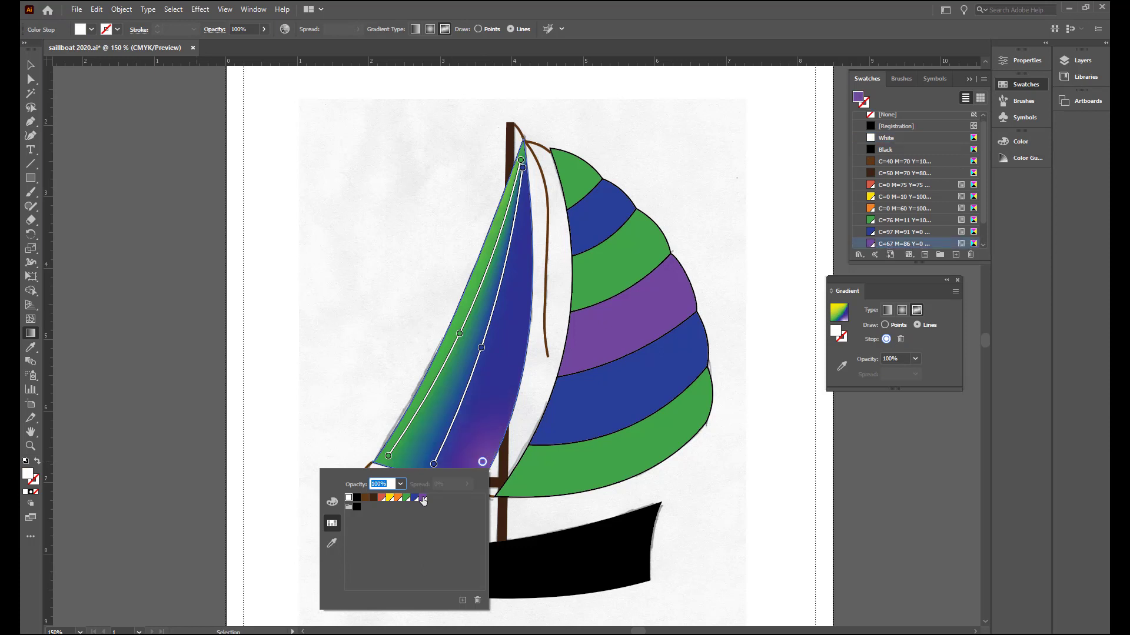
Extend the purple stop into a line along the left sail's right edge up to the peak, and deselect the sail
click(517, 367)
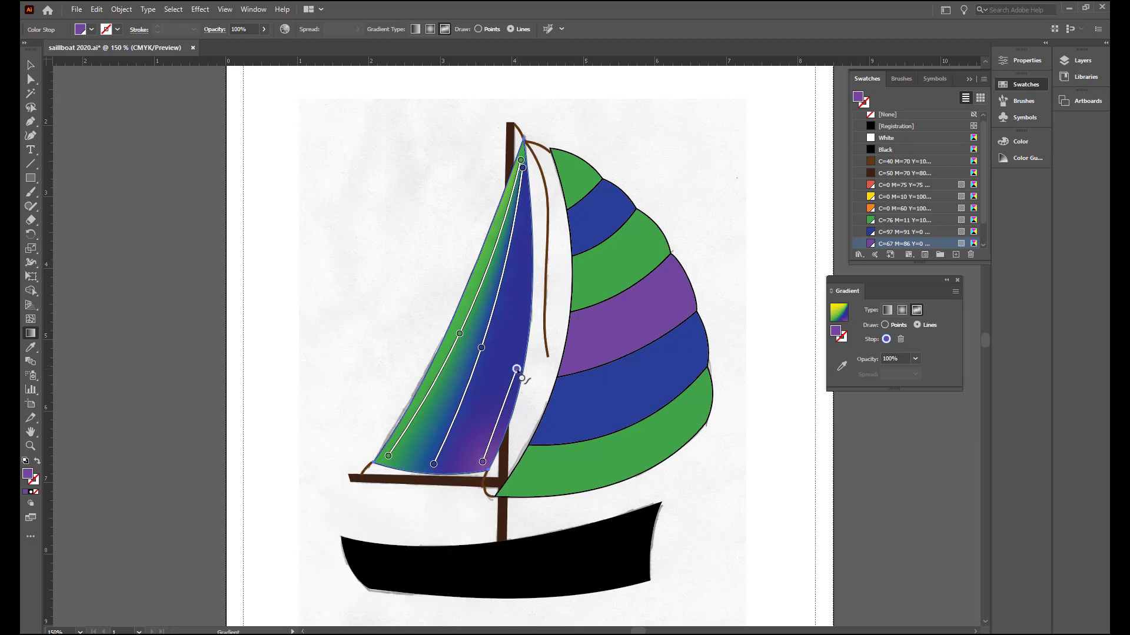
click(516, 369)
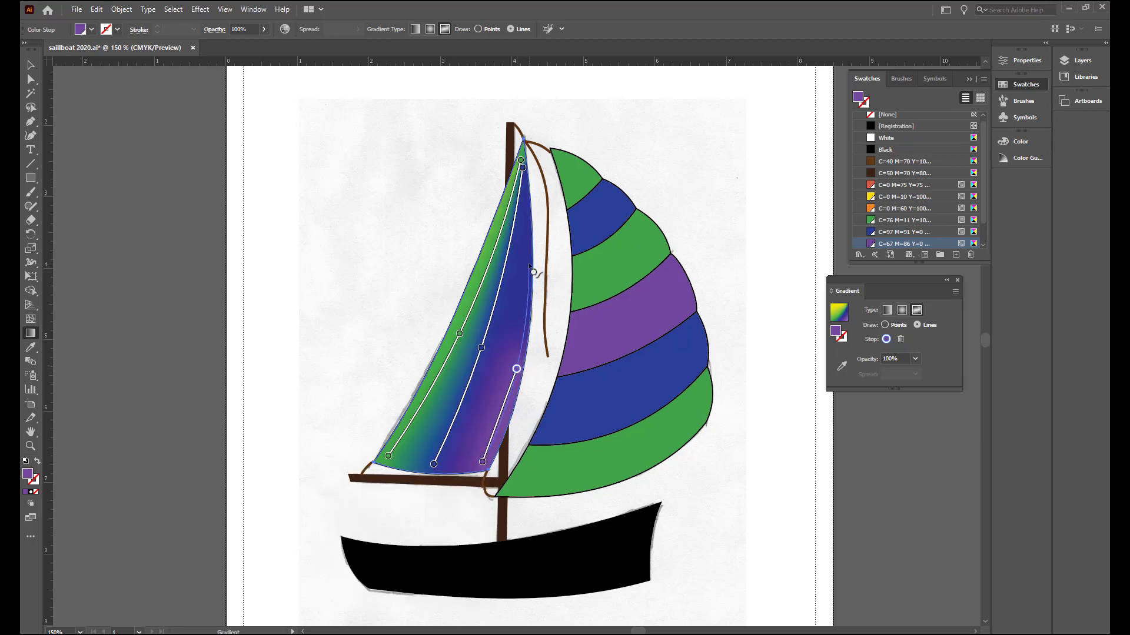
click(525, 181)
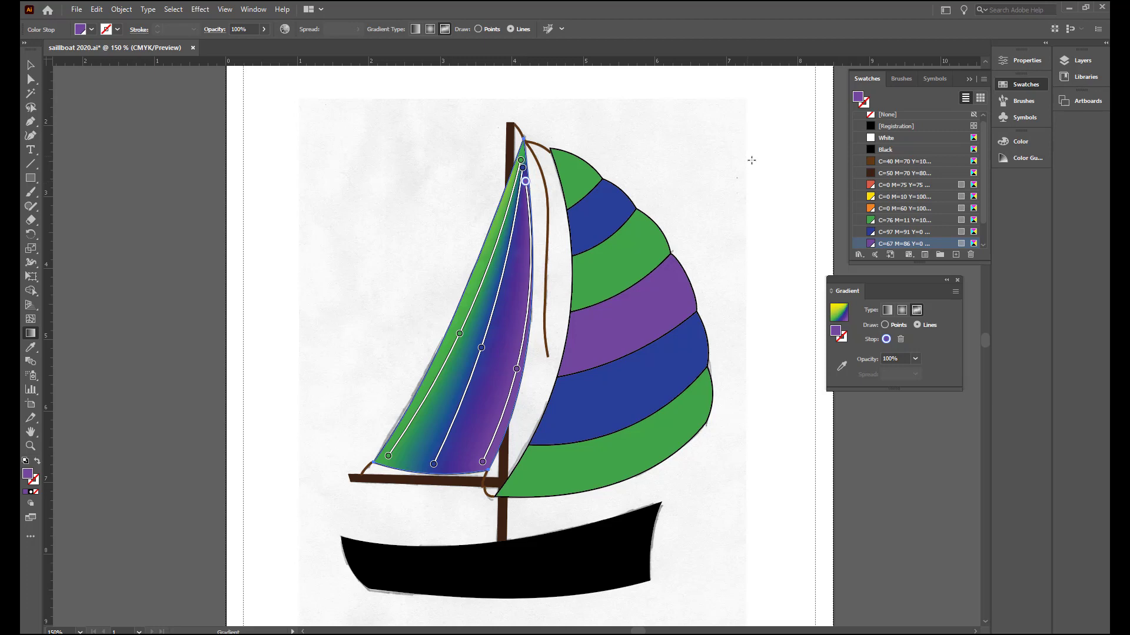
key(Escape)
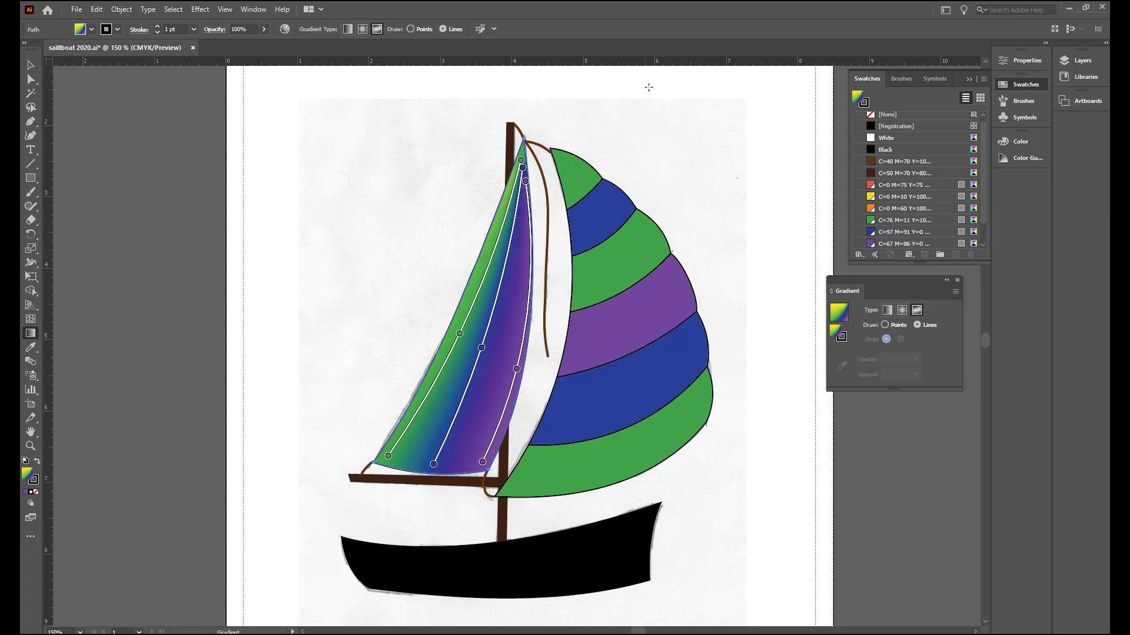
click(31, 65)
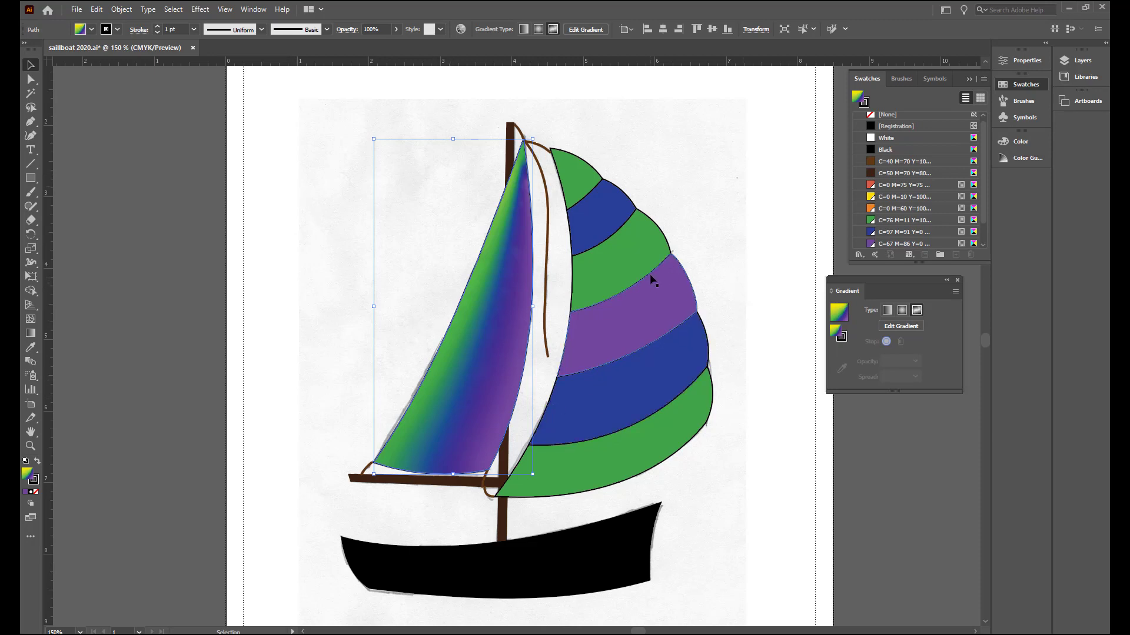
click(761, 239)
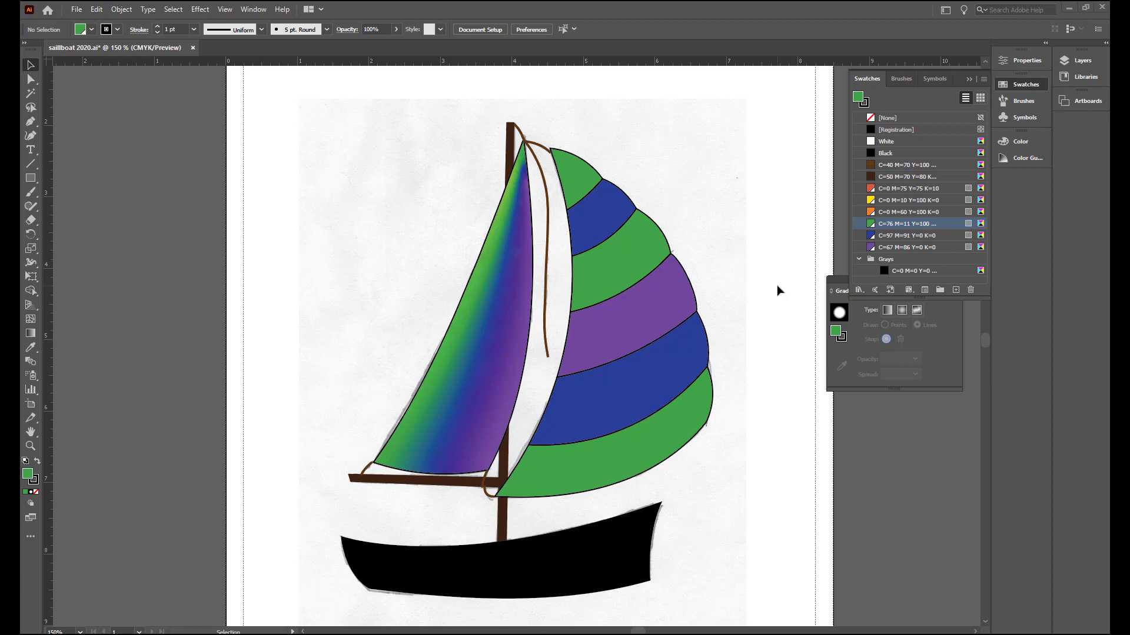
Change the green global swatch to a red-orange of C=0, M=75, Y=76, K=10
double_click(872, 225)
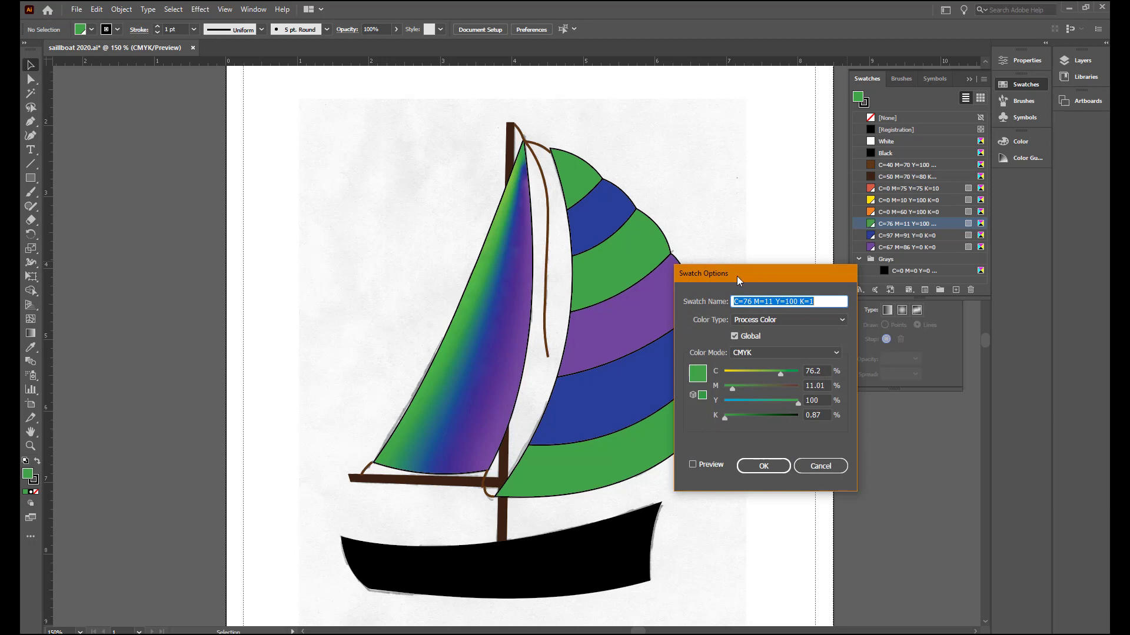
drag(746, 271, 803, 309)
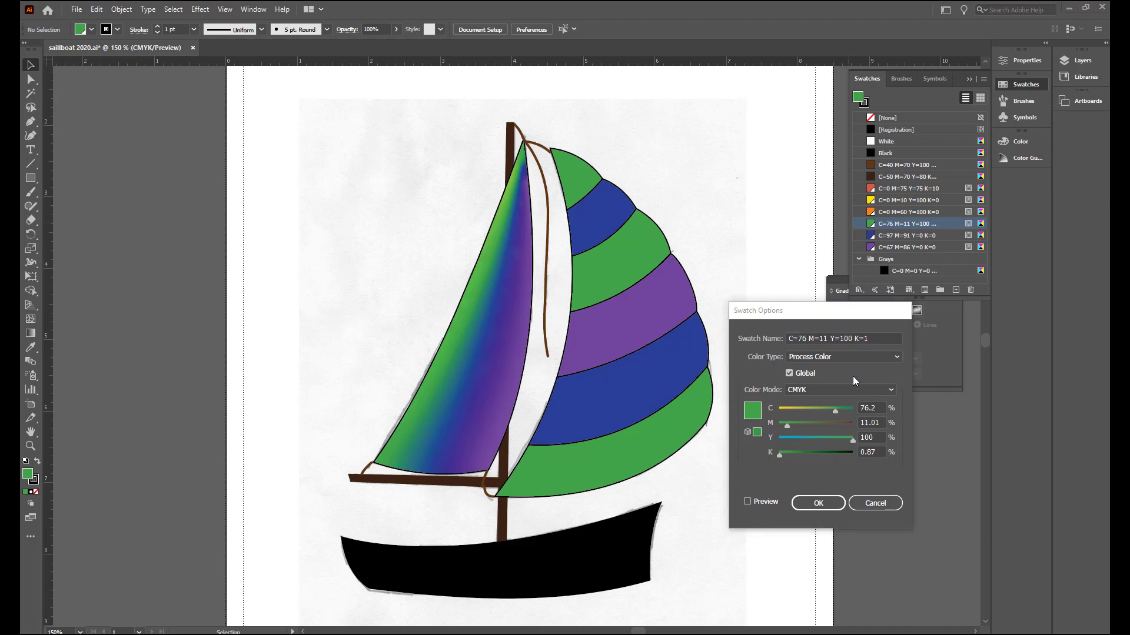
drag(837, 410, 779, 417)
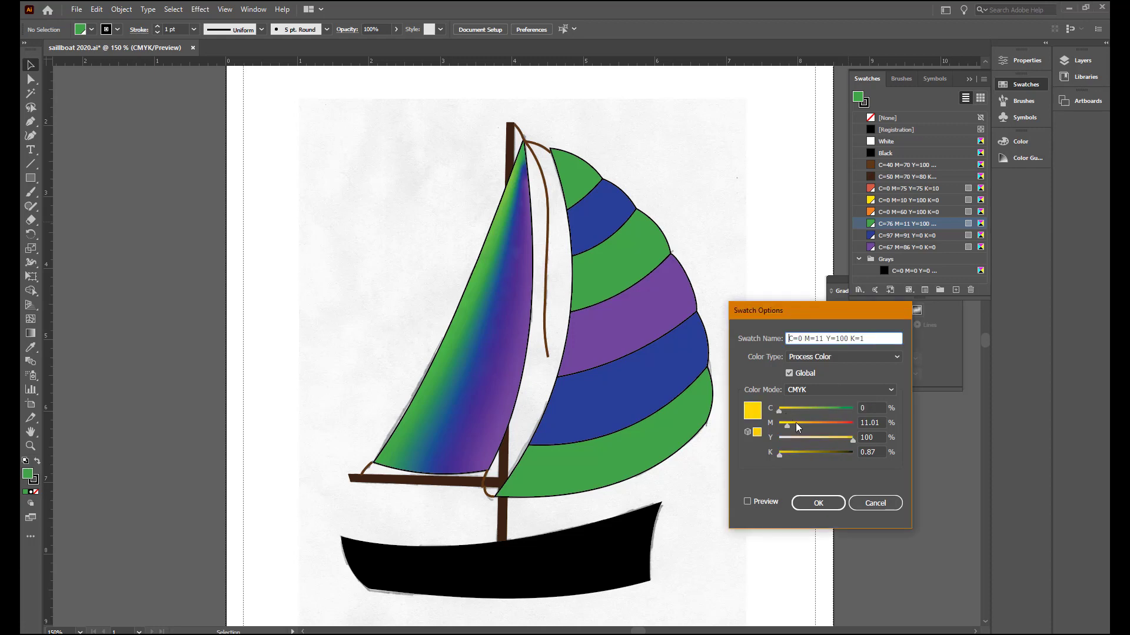
drag(787, 426, 832, 426)
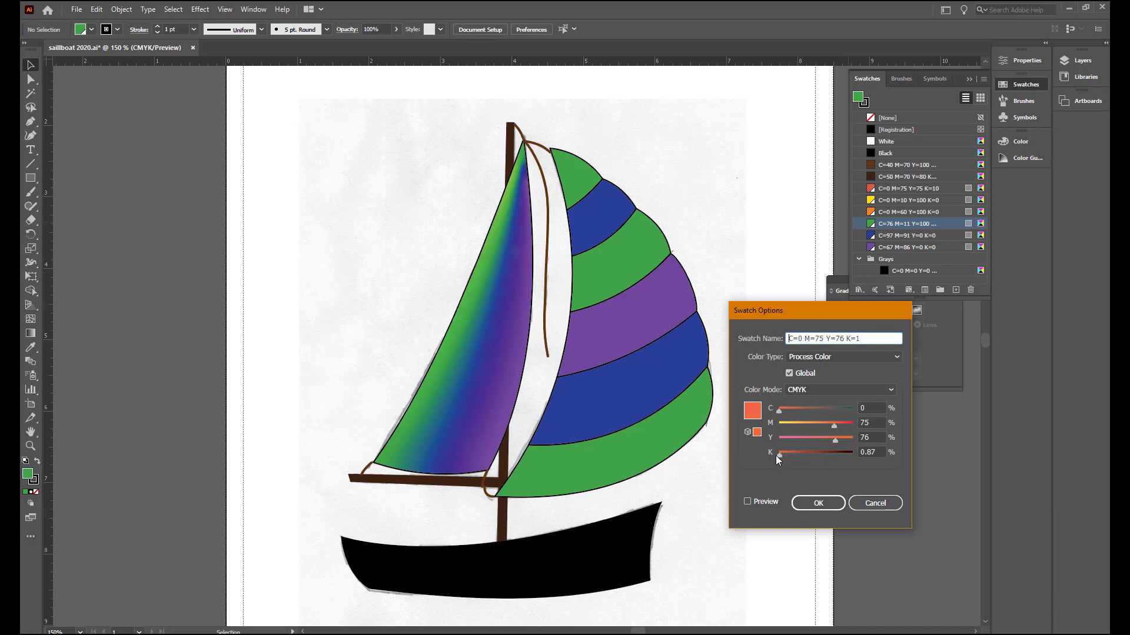
drag(779, 455, 786, 456)
click(818, 504)
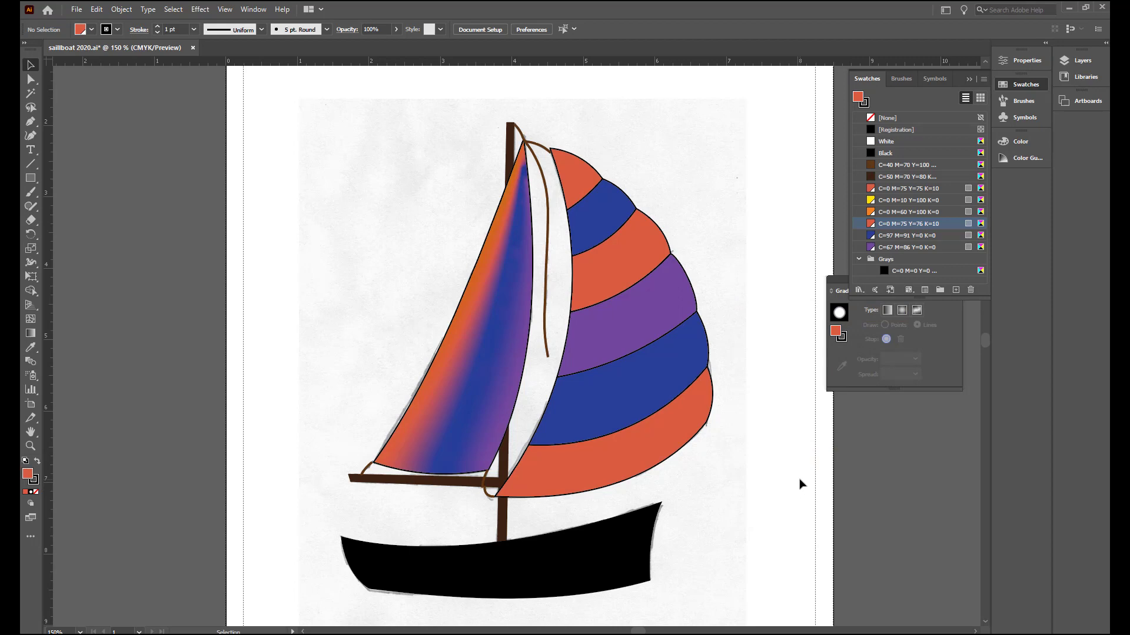
Change the blue global swatch to a yellow of C=0, M=11, Y=100, K=0
click(910, 236)
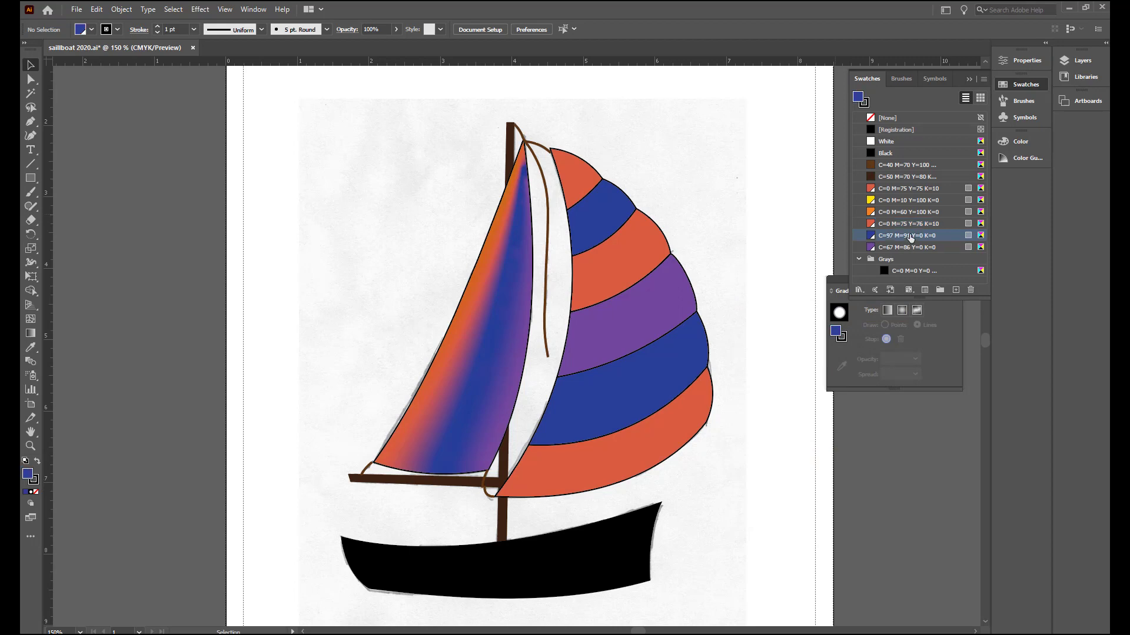
double_click(871, 238)
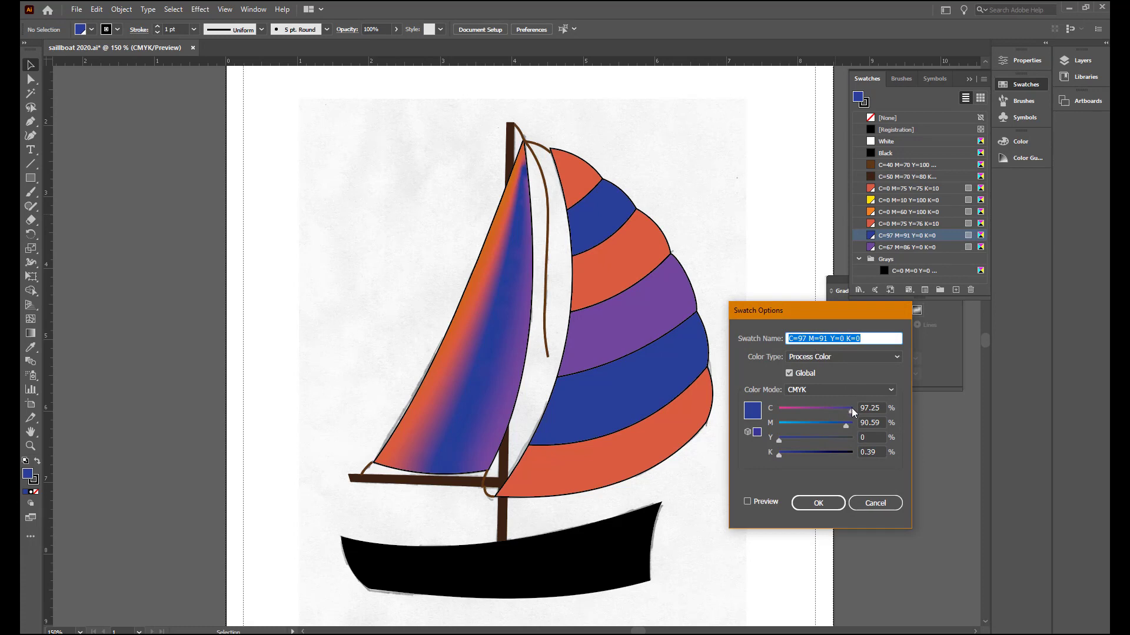
drag(851, 410, 782, 413)
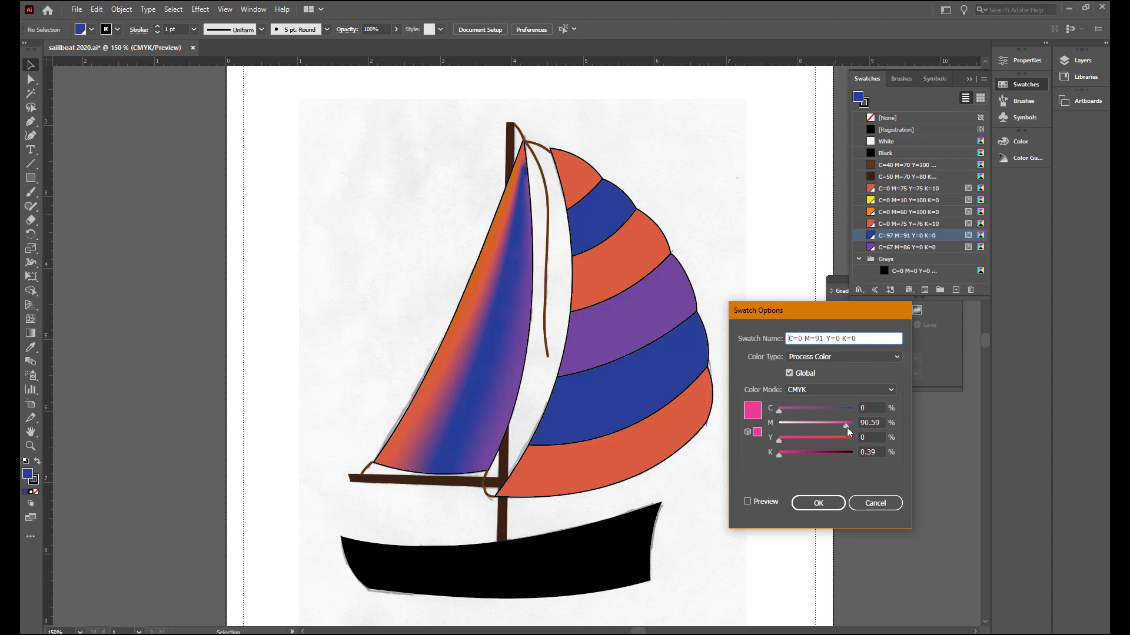
drag(847, 427, 803, 429)
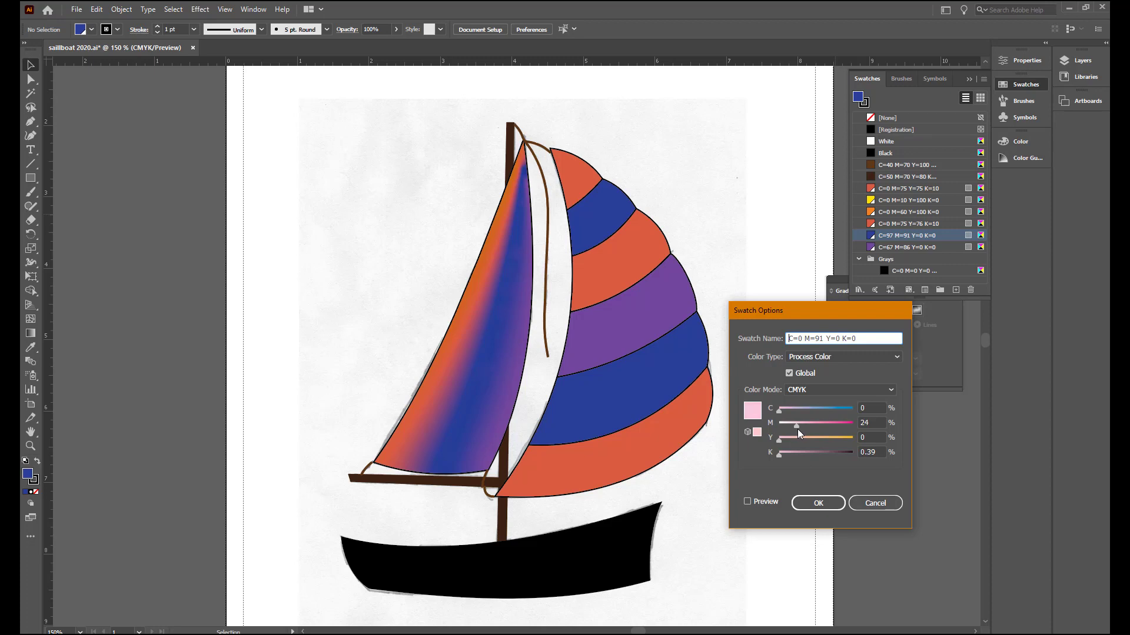
drag(789, 429, 860, 438)
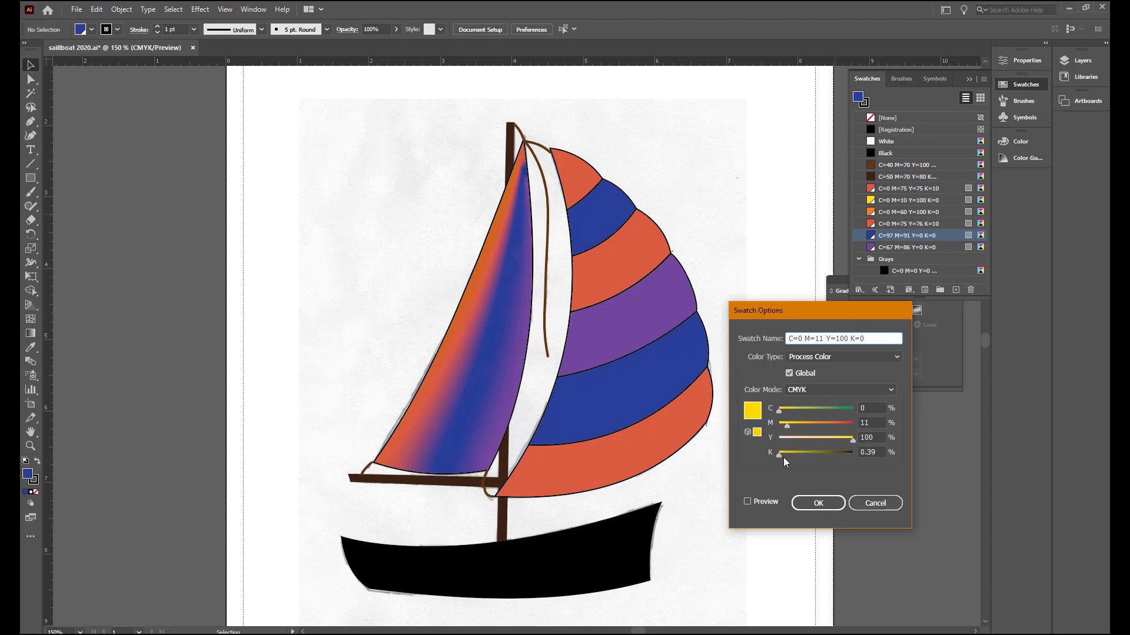
drag(782, 457, 776, 453)
click(752, 502)
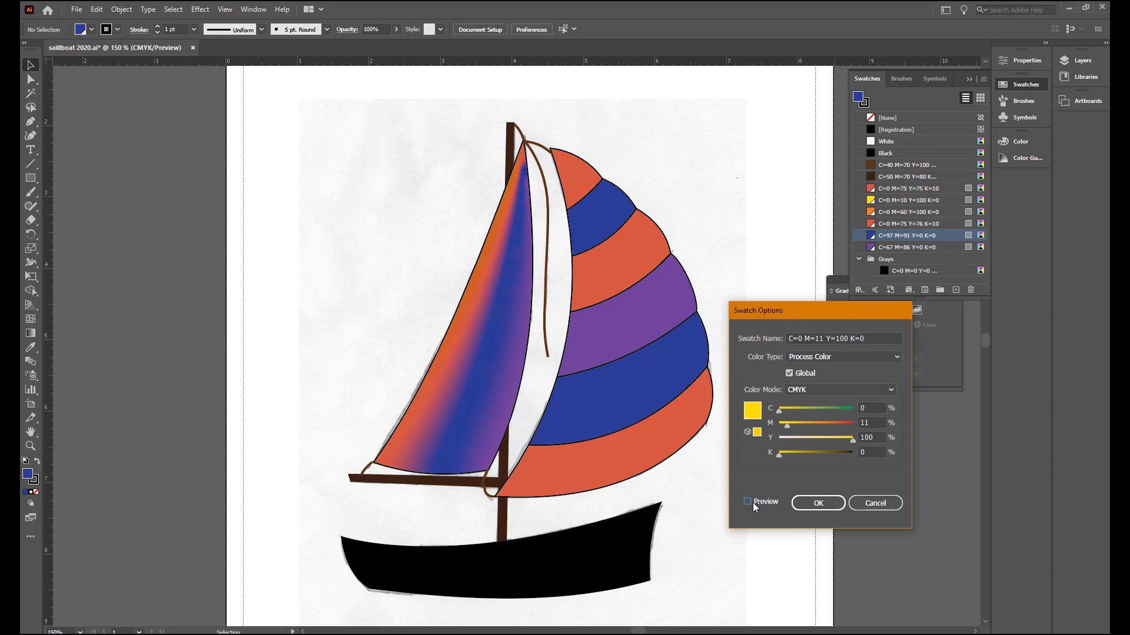
click(810, 503)
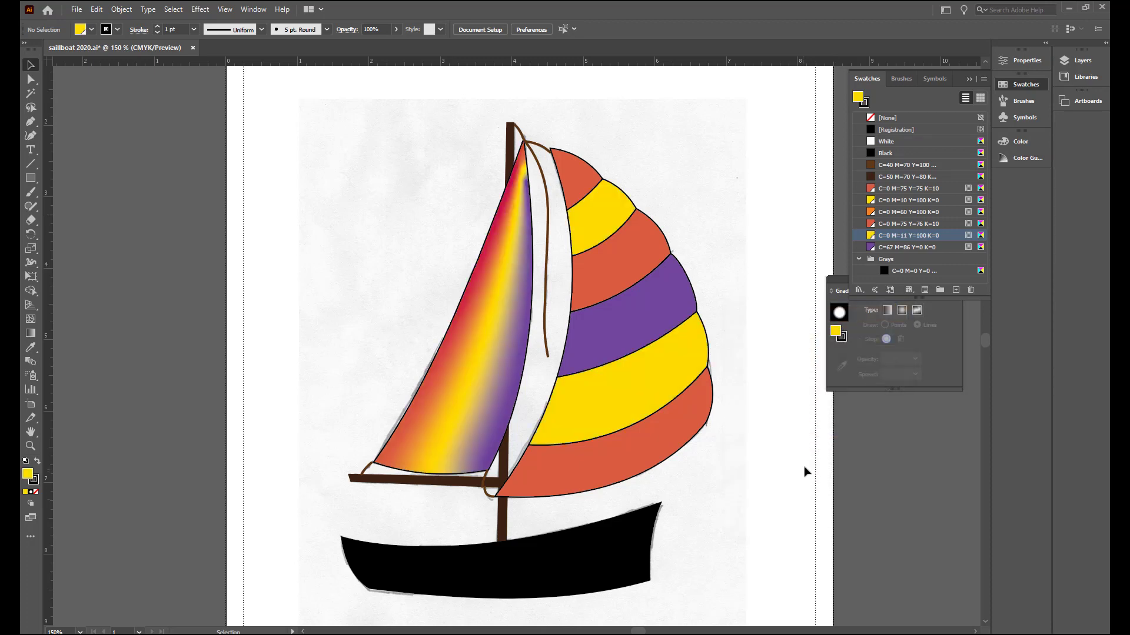
Change the purple global swatch to an orange of C=0, M=63, Y=100, K=0, with the preview turned on
double_click(910, 246)
click(869, 248)
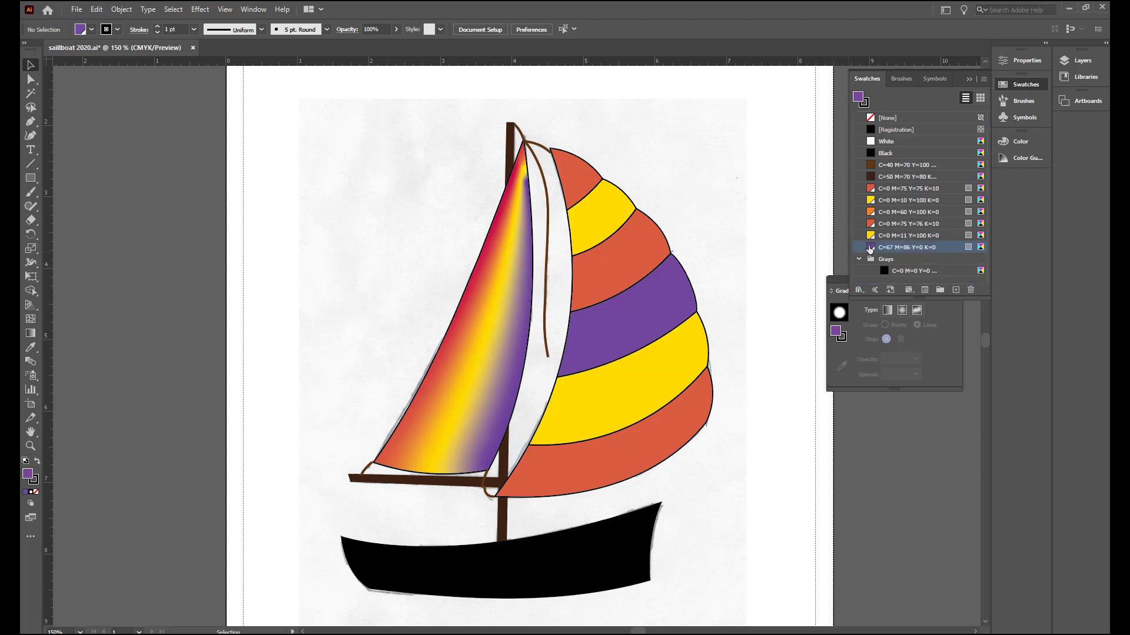
double_click(869, 249)
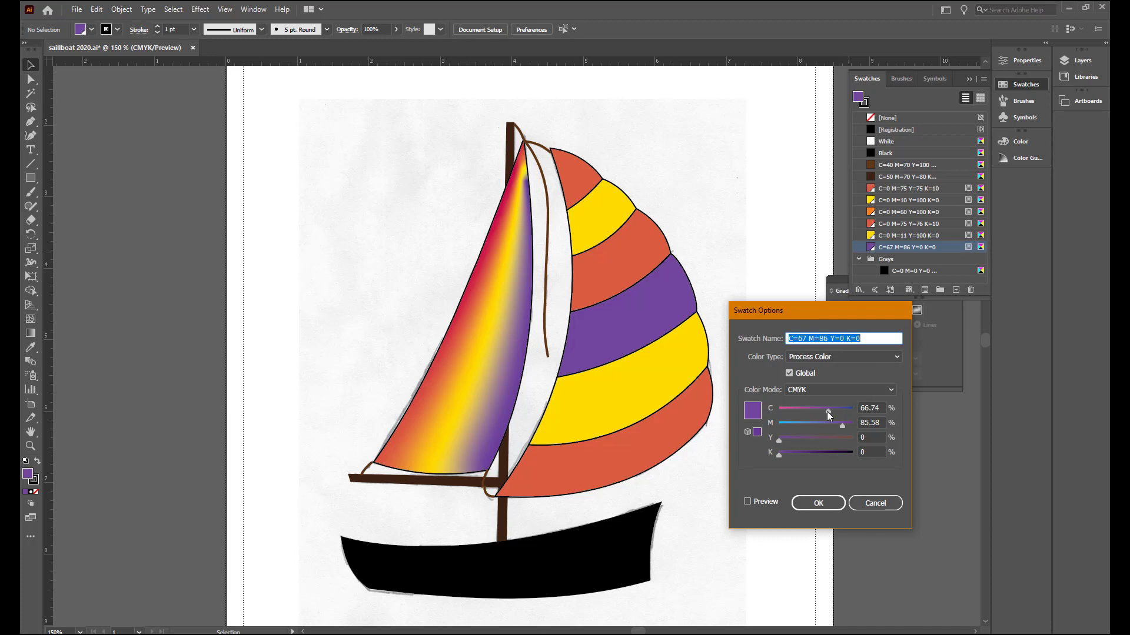
drag(809, 412, 768, 423)
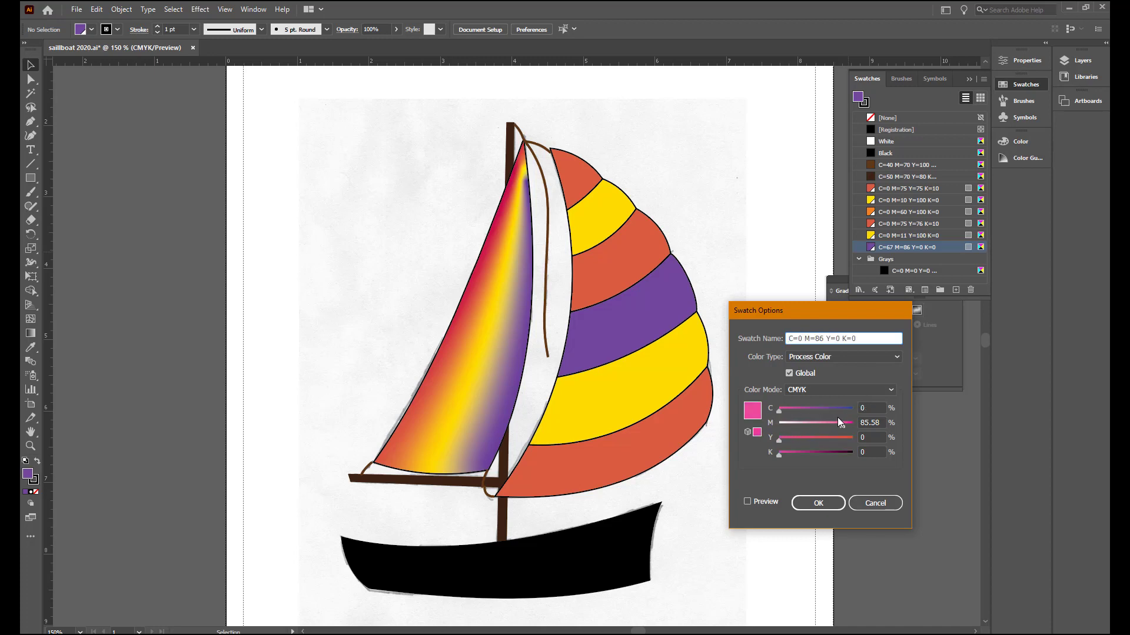
mouse_move(842, 426)
mouse_down()
mouse_move(782, 445)
mouse_move(862, 429)
mouse_up()
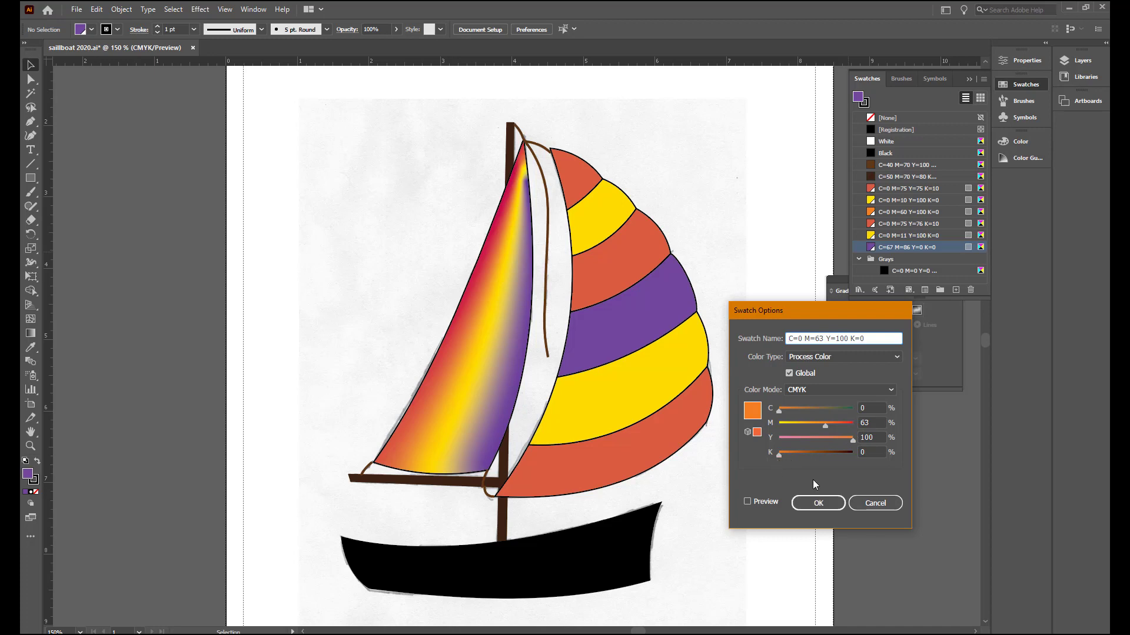
click(747, 502)
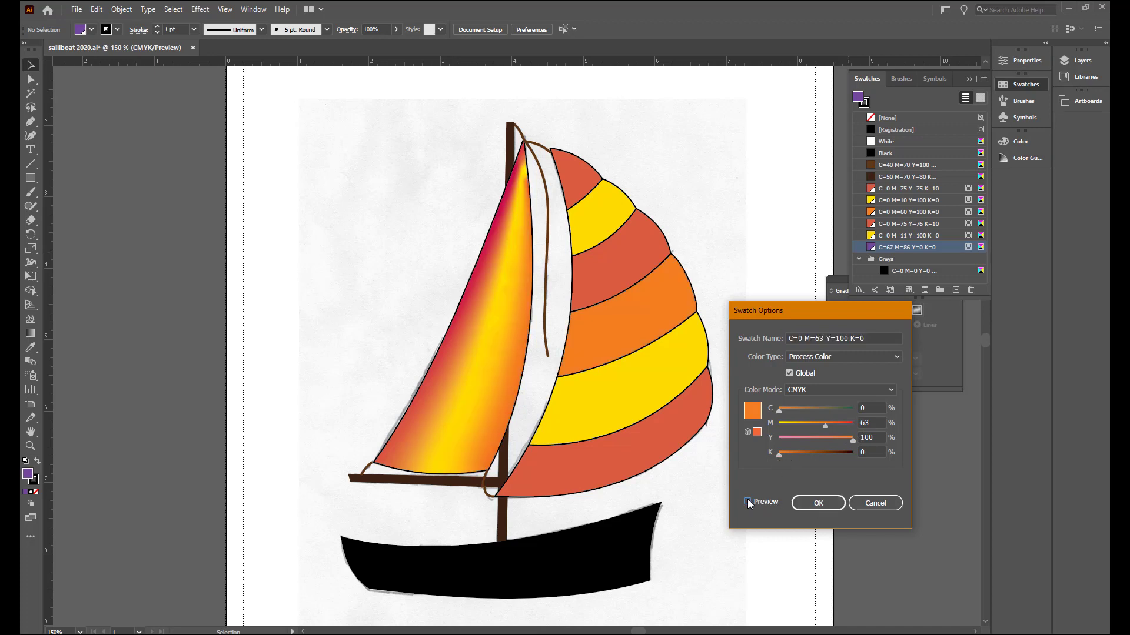
click(816, 503)
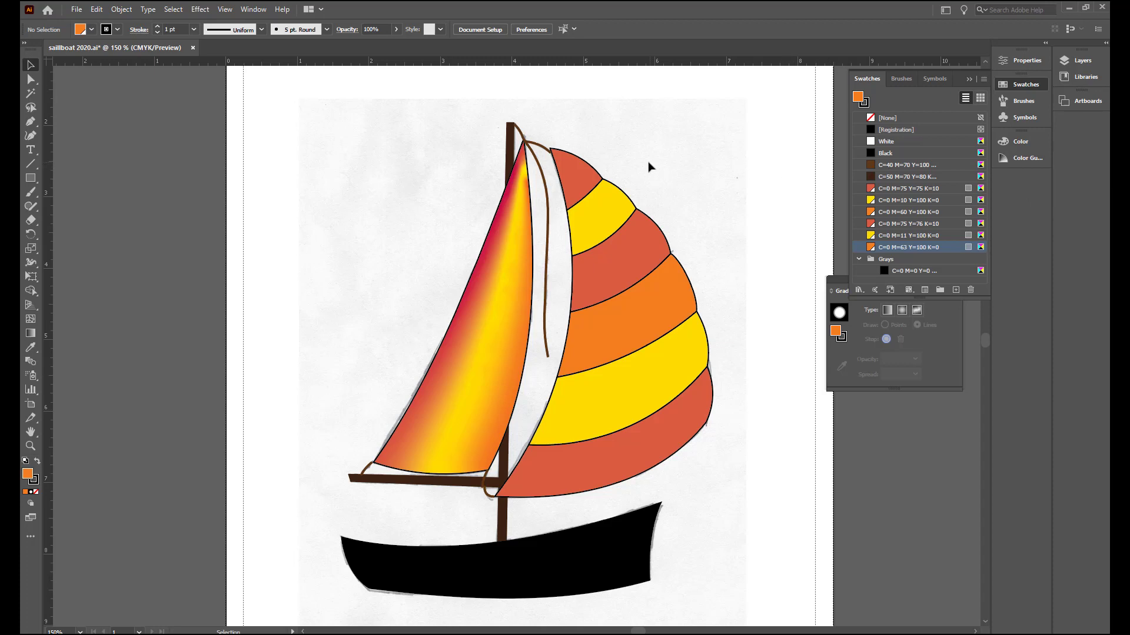
Save the recolored sailboat document under its existing name
click(80, 8)
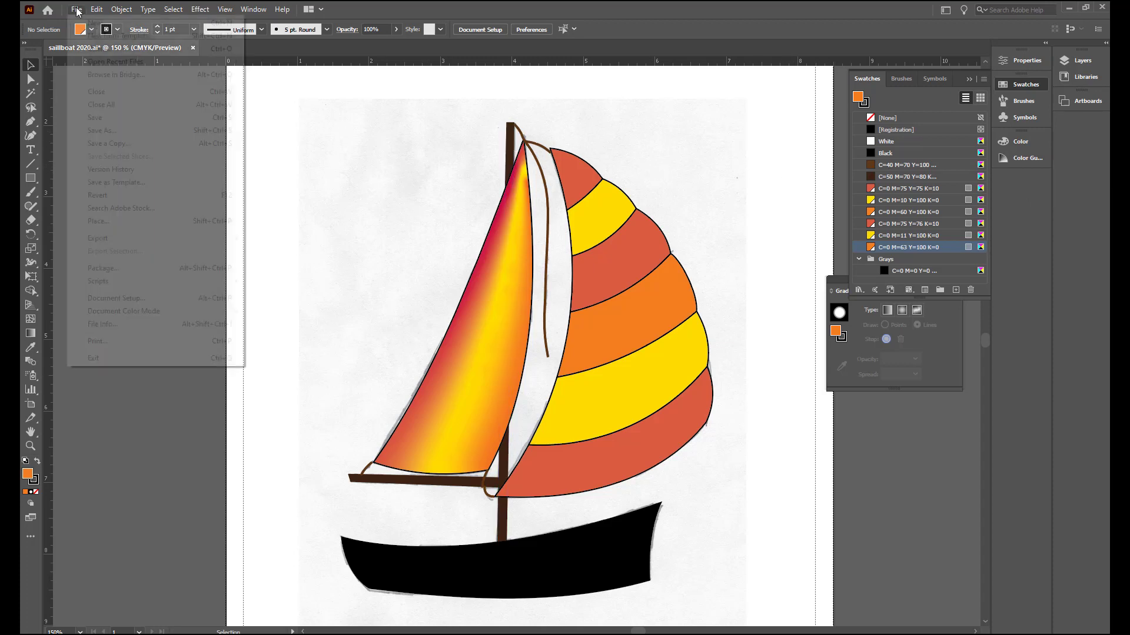
click(112, 117)
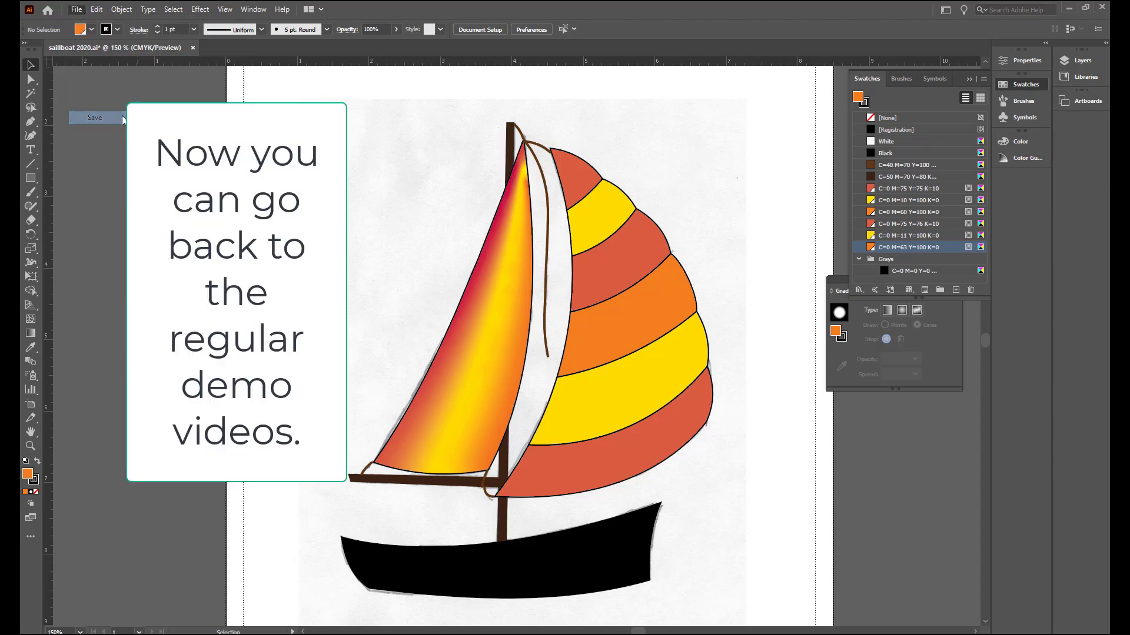